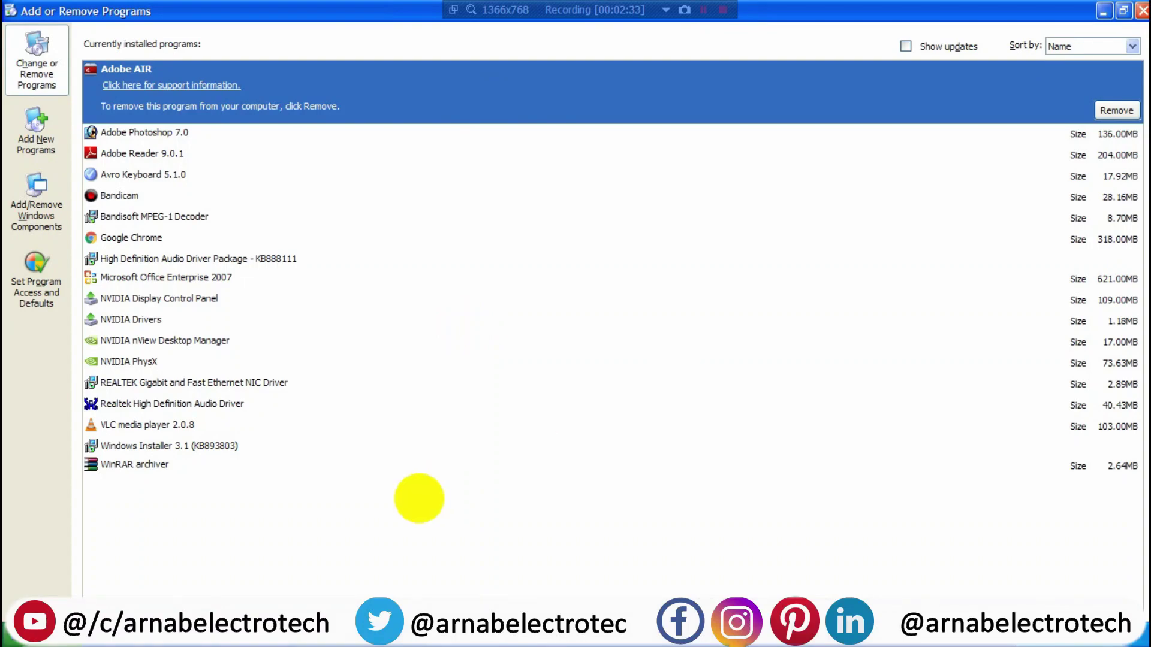
- Close Add or Remove Programs and cancel the Found New Hardware Wizard
{"action": "left_click", "coordinate": [1143, 11]}
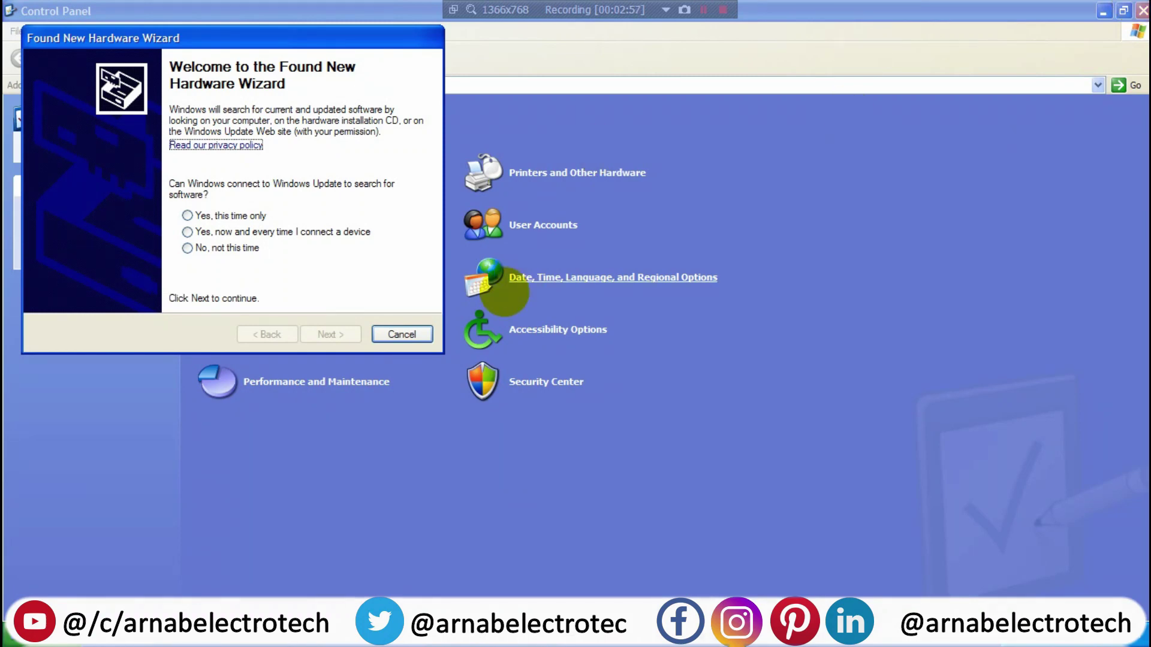
{"action": "left_click", "coordinate": [402, 335]}
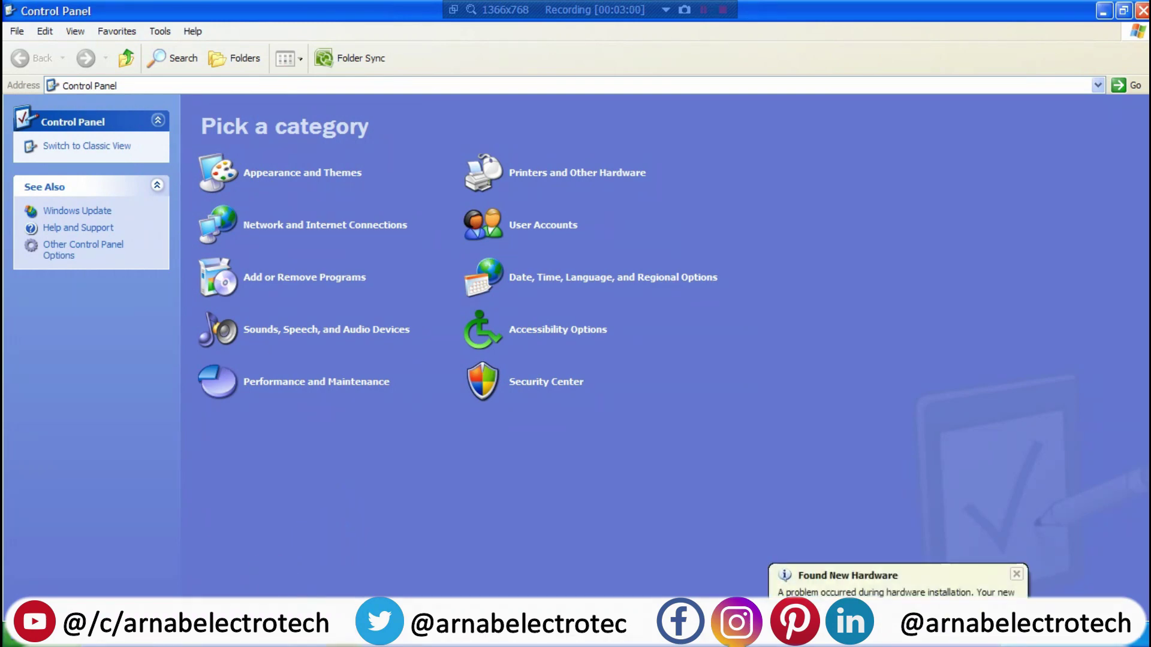
- Dismiss the Found New Hardware balloon and start the Add Printer Wizard
{"action": "left_click", "coordinate": [1016, 574]}
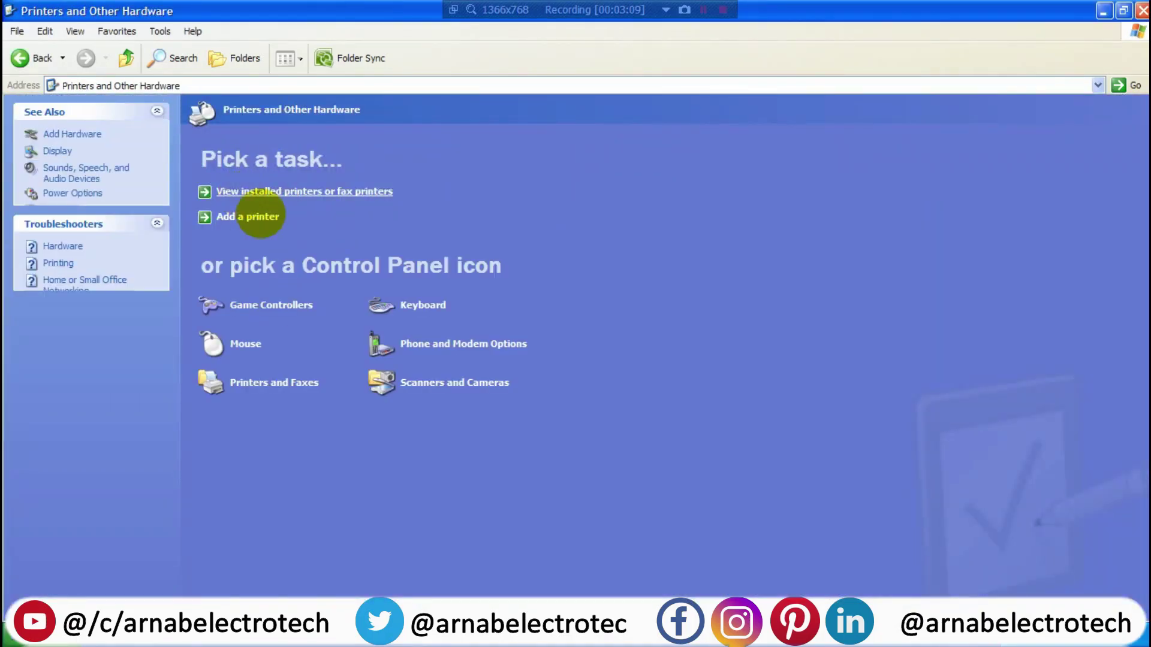
{"action": "left_click", "coordinate": [258, 381]}
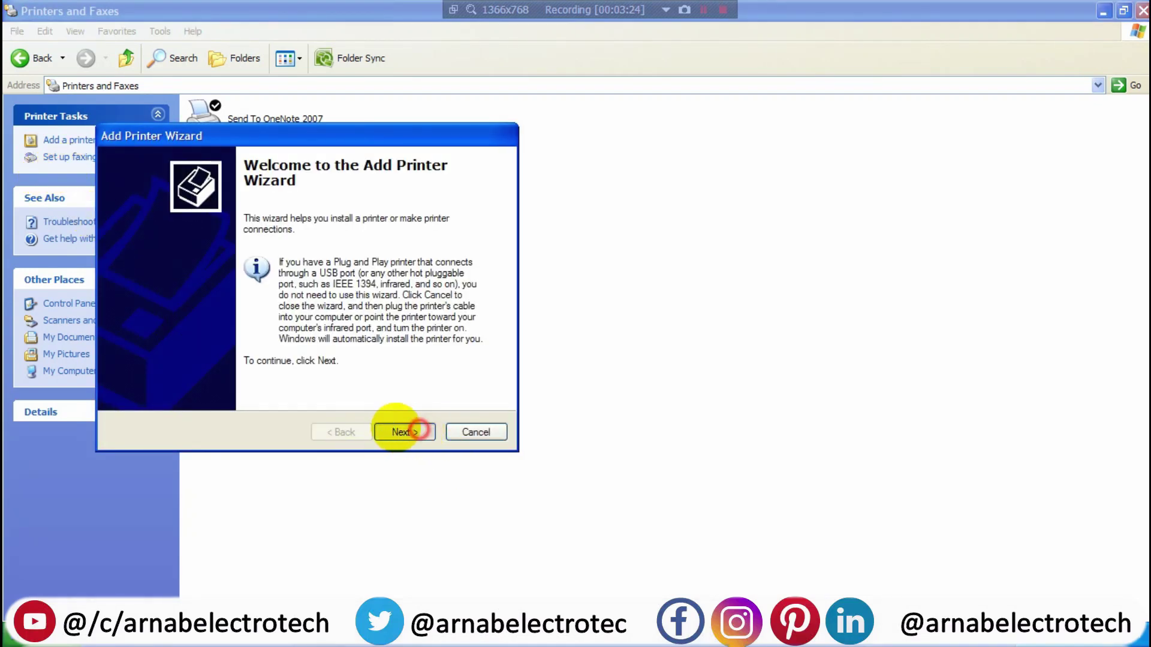
- Set up a local printer with auto-detect, cancelling the hardware wizard popup
{"action": "left_click", "coordinate": [398, 431]}
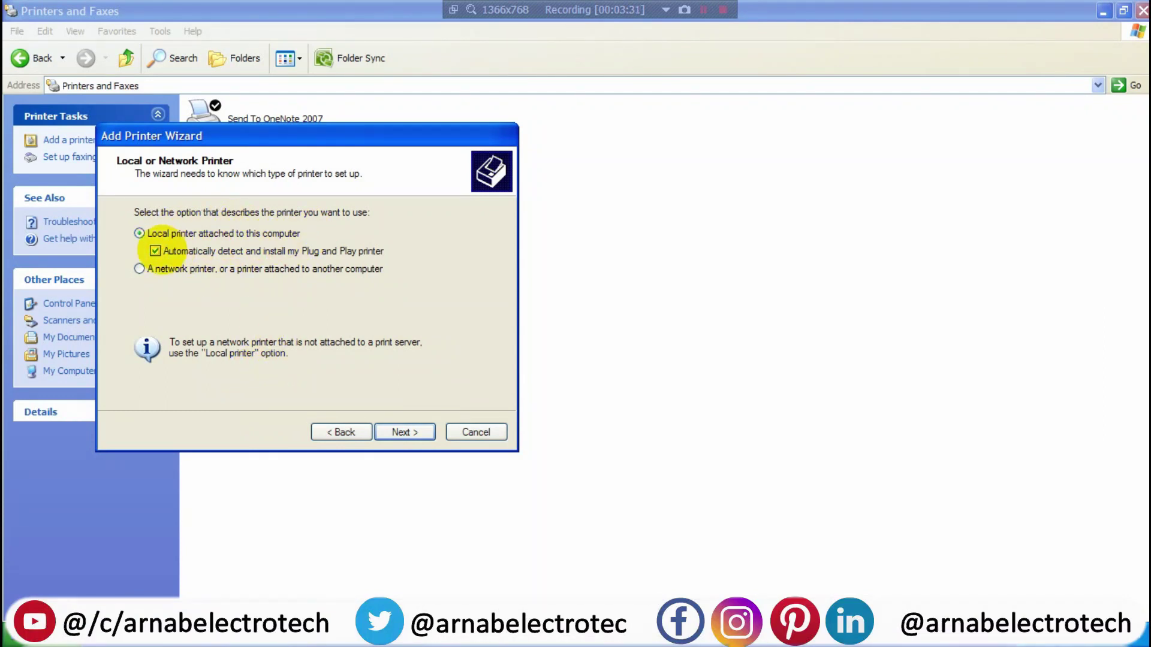
{"action": "left_click", "coordinate": [405, 432]}
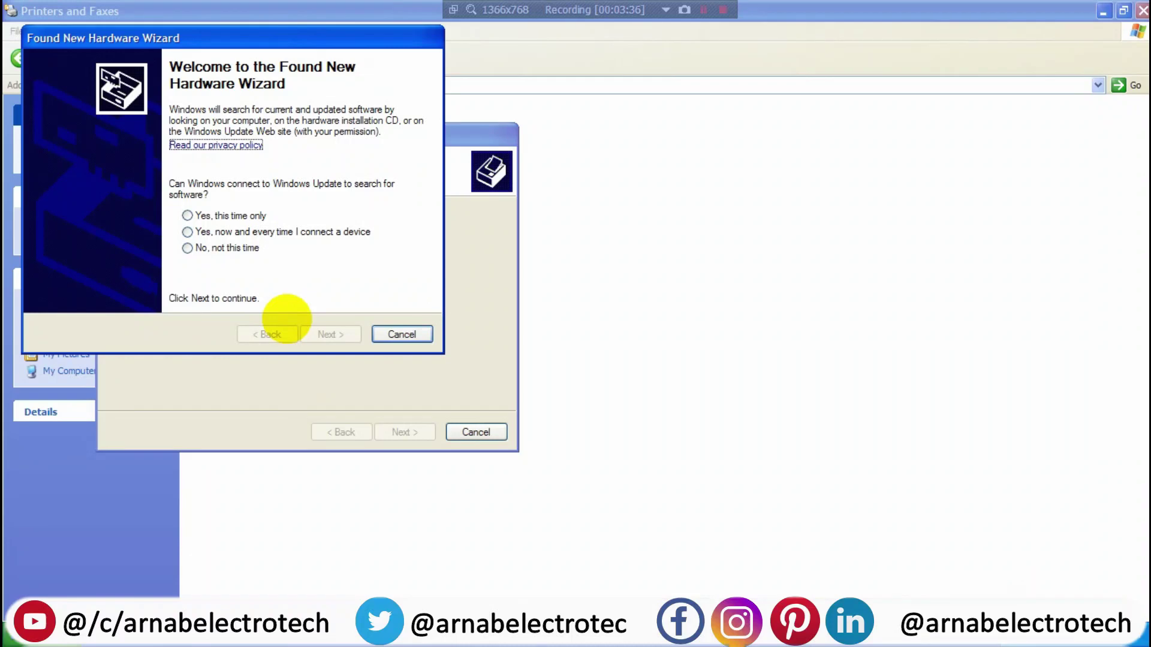
{"action": "left_click", "coordinate": [402, 334]}
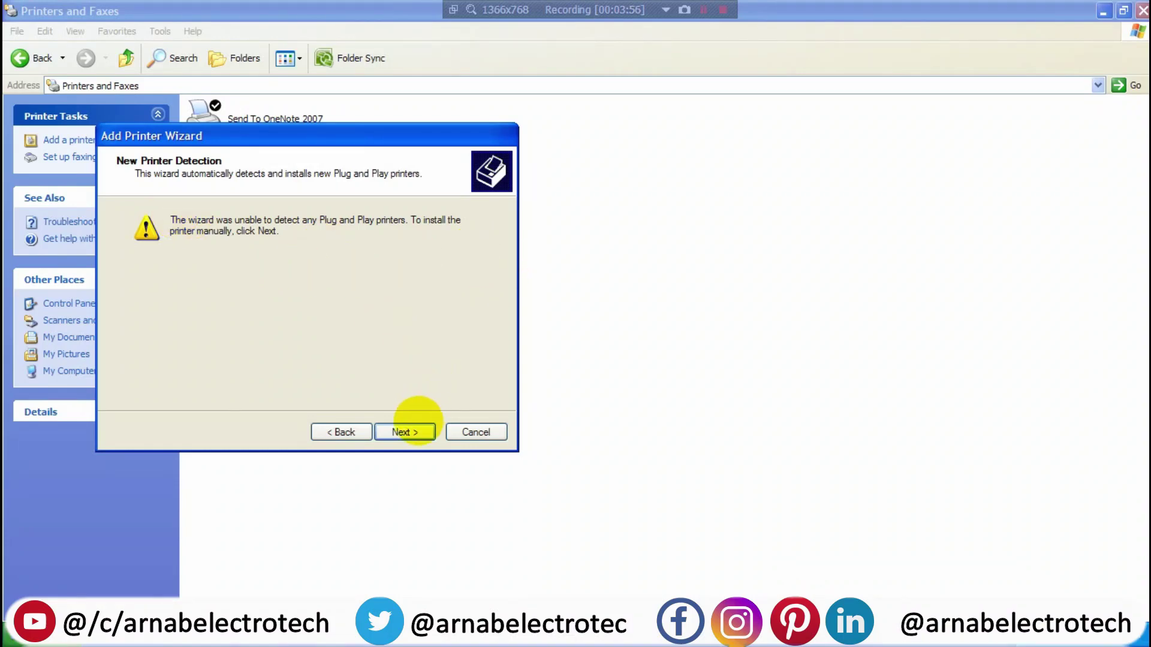
- Choose USB001 (Virtual printer port for USB) as the printer port
{"action": "left_click", "coordinate": [405, 429]}
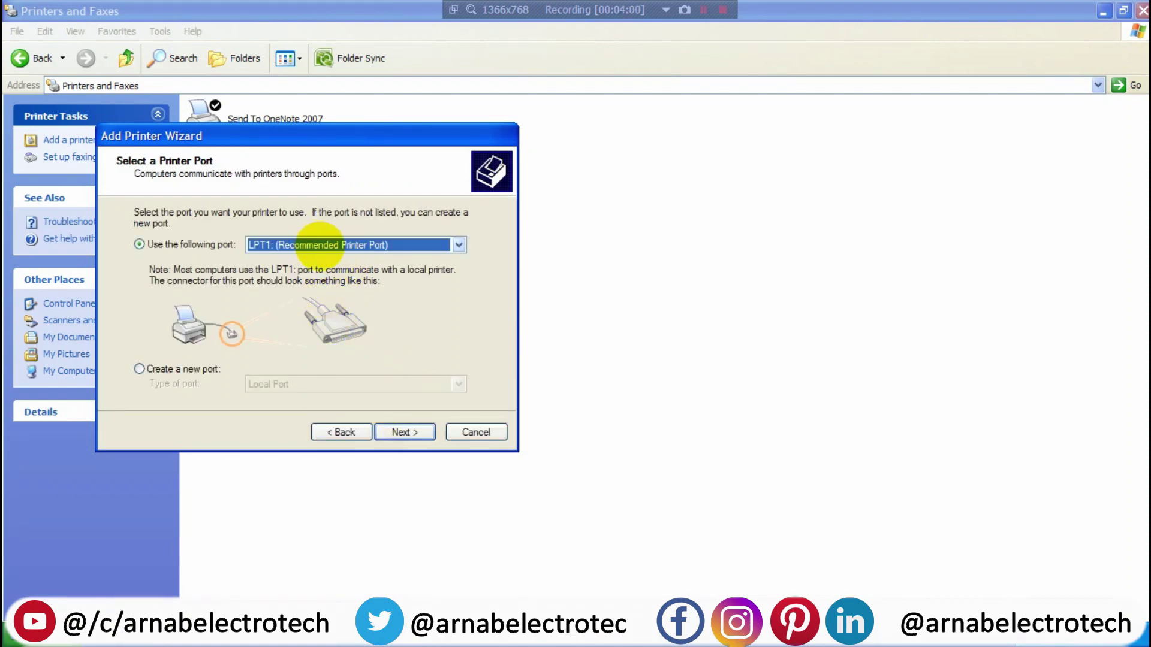
{"action": "left_click", "coordinate": [319, 245]}
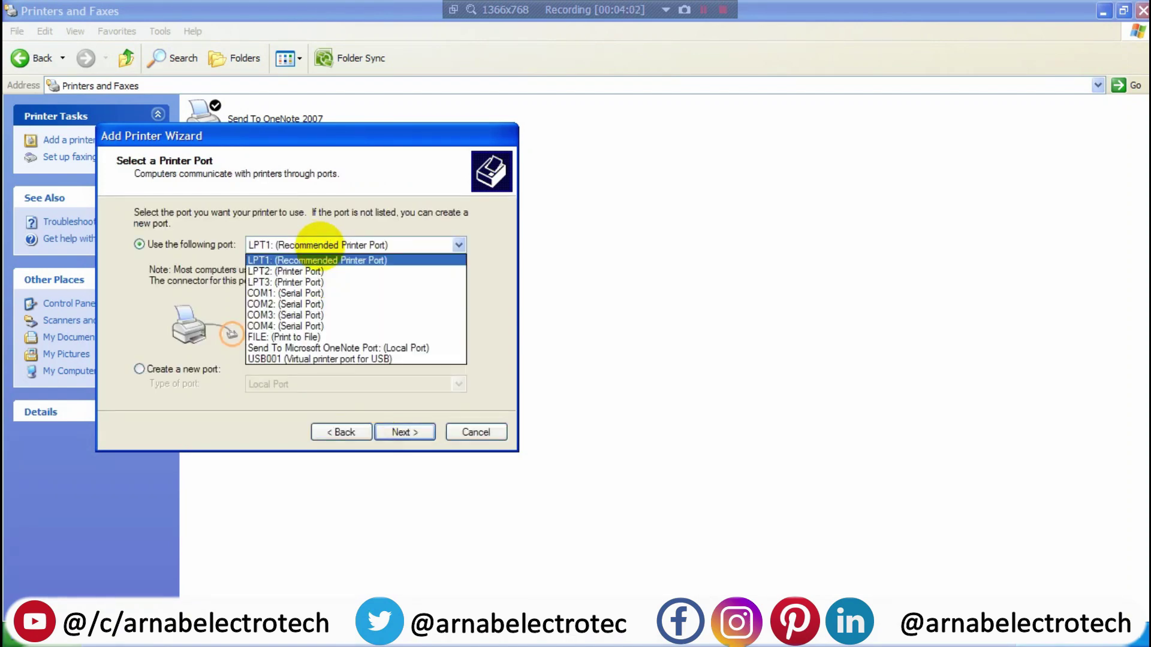
{"action": "left_click", "coordinate": [311, 359]}
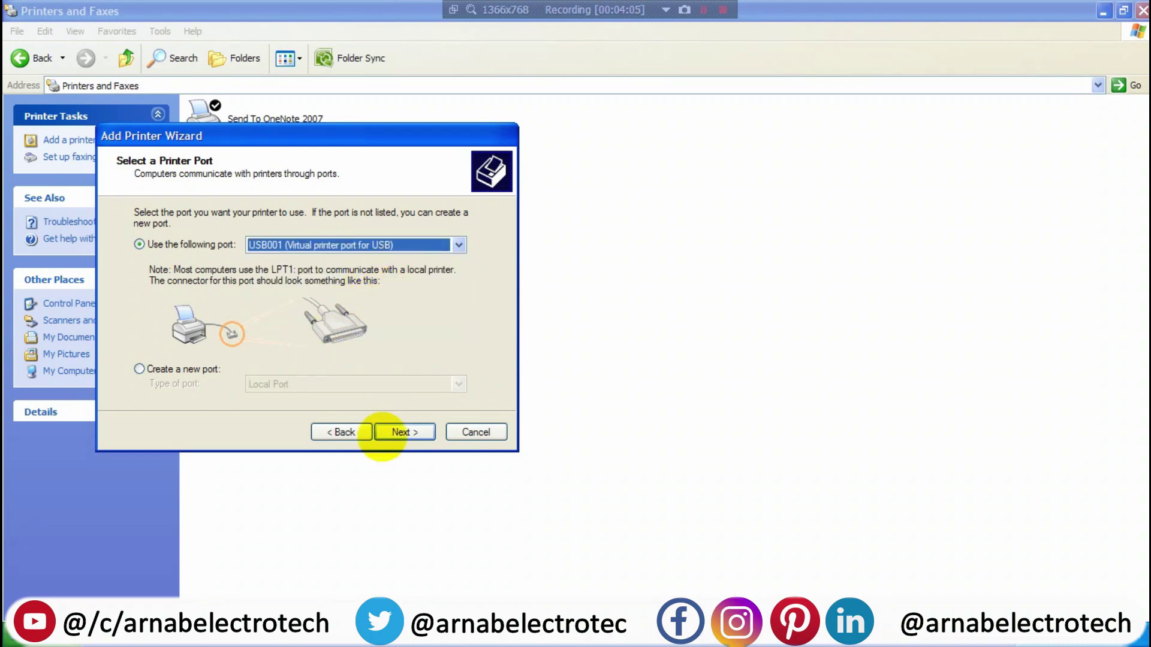
{"action": "left_click", "coordinate": [384, 434]}
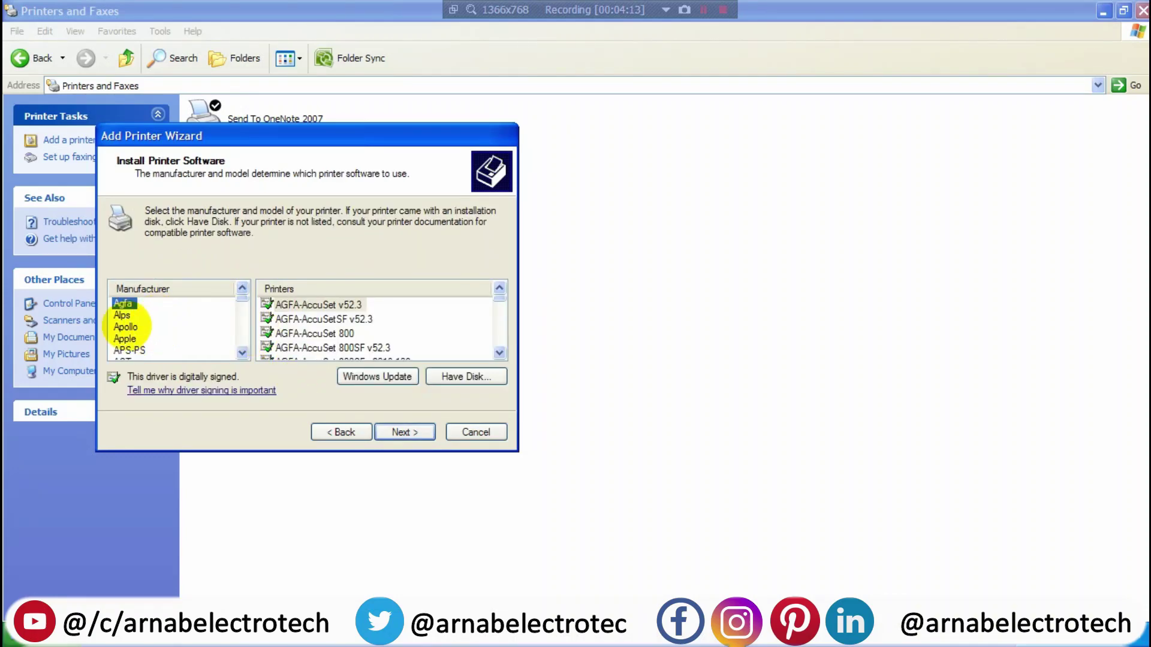
- Pick Epson as manufacturer and browse its models, such as EPSON EPL-N2750
{"action": "scroll", "coordinate": [138, 323], "scroll_direction": "down", "scroll_amount": 3}
{"action": "scroll", "coordinate": [148, 324], "scroll_direction": "down", "scroll_amount": 4}
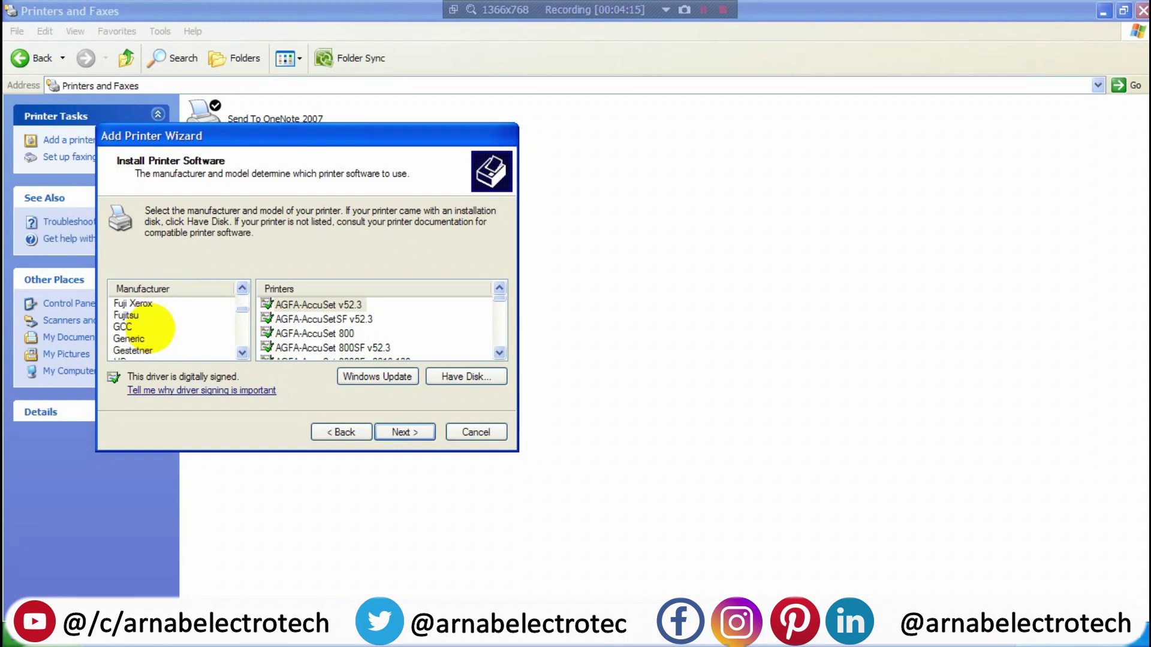
{"action": "scroll", "coordinate": [148, 327], "scroll_direction": "up", "scroll_amount": 1}
{"action": "left_click", "coordinate": [138, 326]}
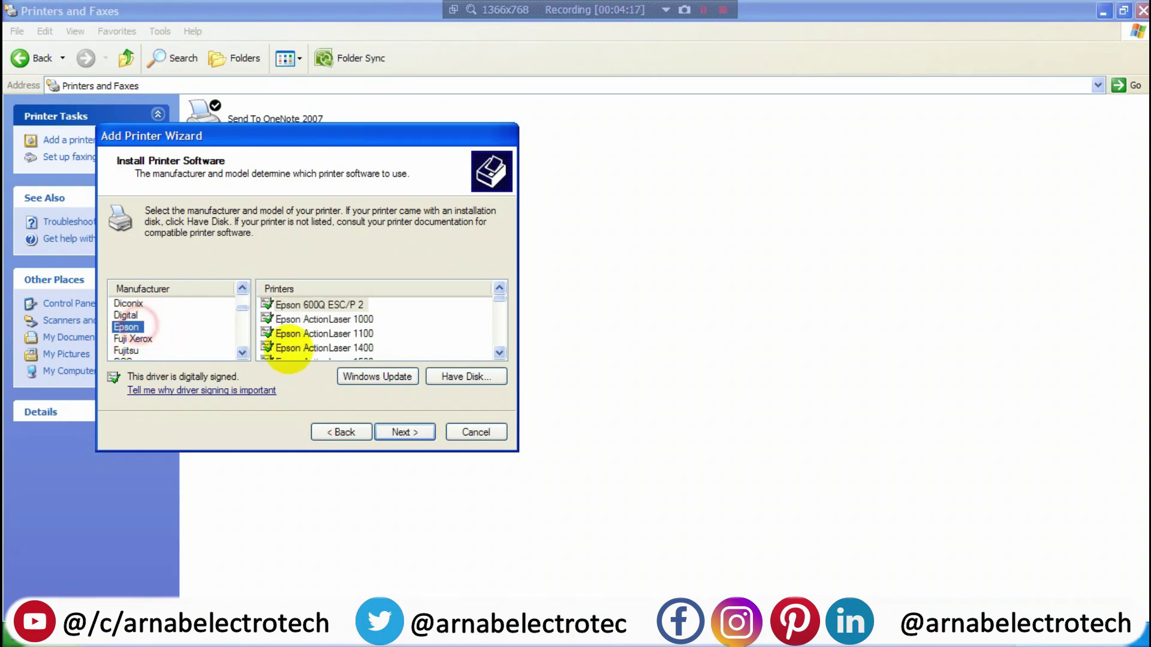
{"action": "left_click", "coordinate": [424, 326]}
{"action": "scroll", "coordinate": [359, 332], "scroll_direction": "down", "scroll_amount": 3}
{"action": "scroll", "coordinate": [376, 339], "scroll_direction": "down", "scroll_amount": 12}
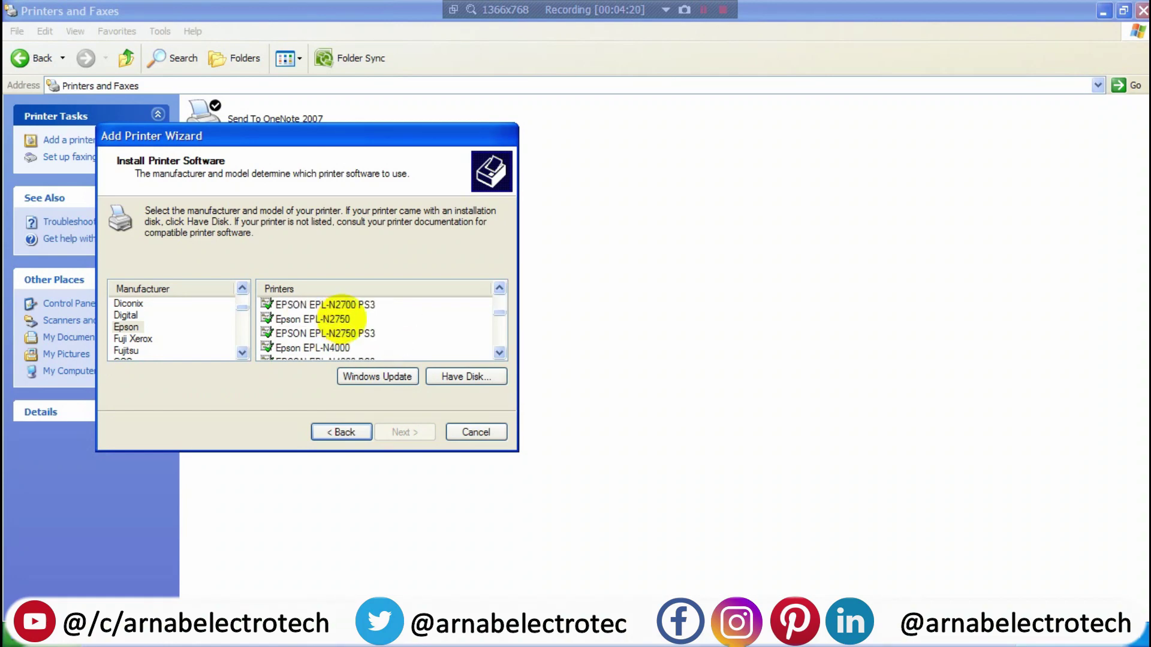
{"action": "left_click", "coordinate": [342, 319]}
{"action": "left_click", "coordinate": [351, 334]}
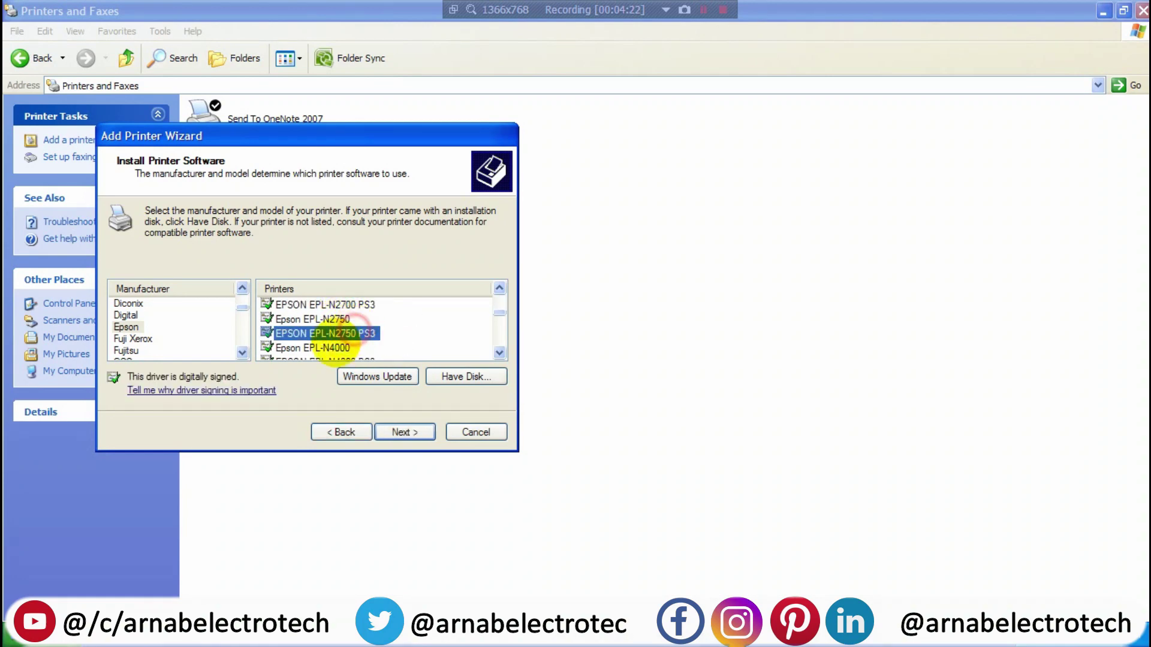
- Choose Have Disk to install the driver from the manufacturer's files
{"action": "scroll", "coordinate": [360, 333], "scroll_direction": "down", "scroll_amount": 15}
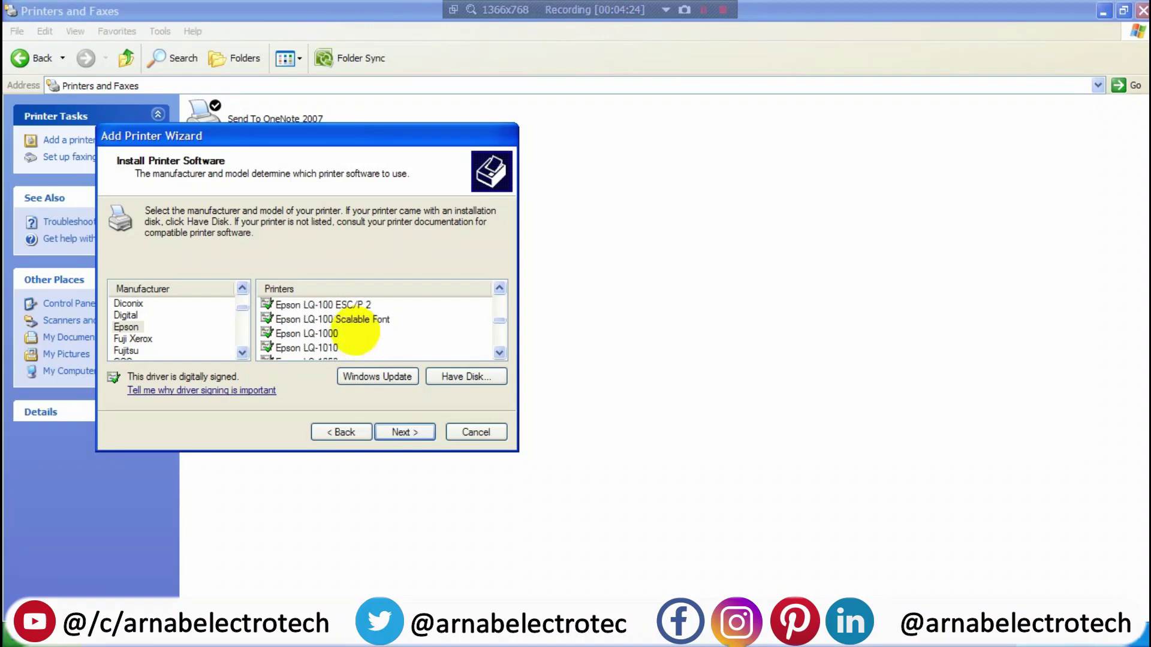
{"action": "scroll", "coordinate": [360, 332], "scroll_direction": "down", "scroll_amount": 8}
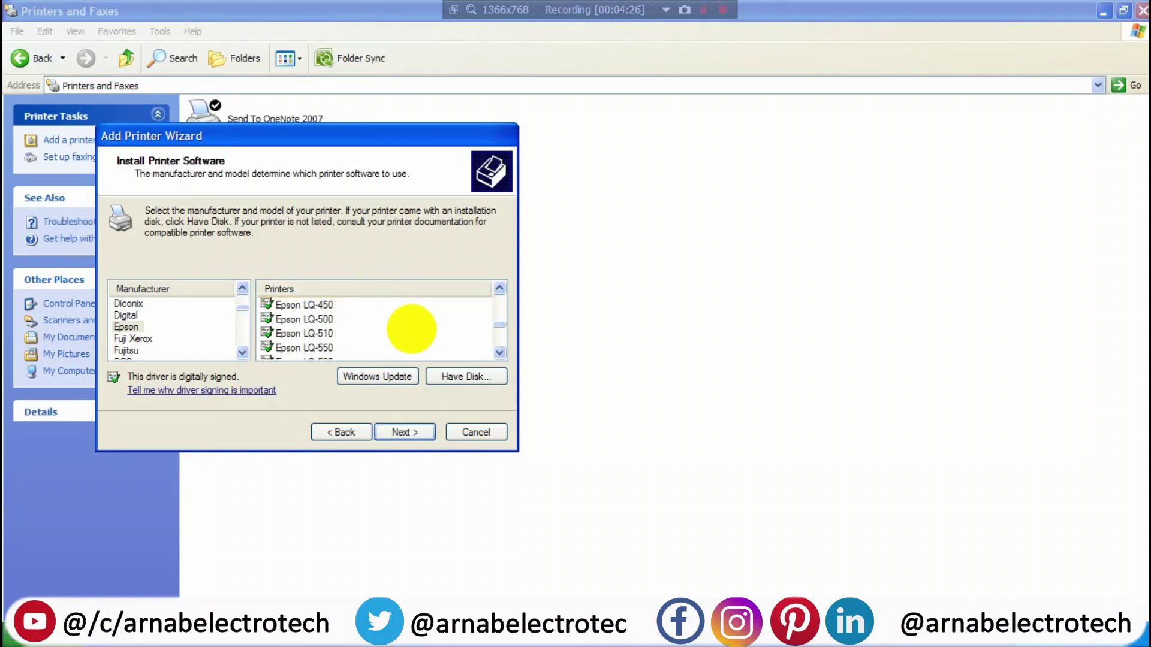
{"action": "scroll", "coordinate": [412, 329], "scroll_direction": "down", "scroll_amount": 10}
{"action": "scroll", "coordinate": [412, 327], "scroll_direction": "down", "scroll_amount": 20}
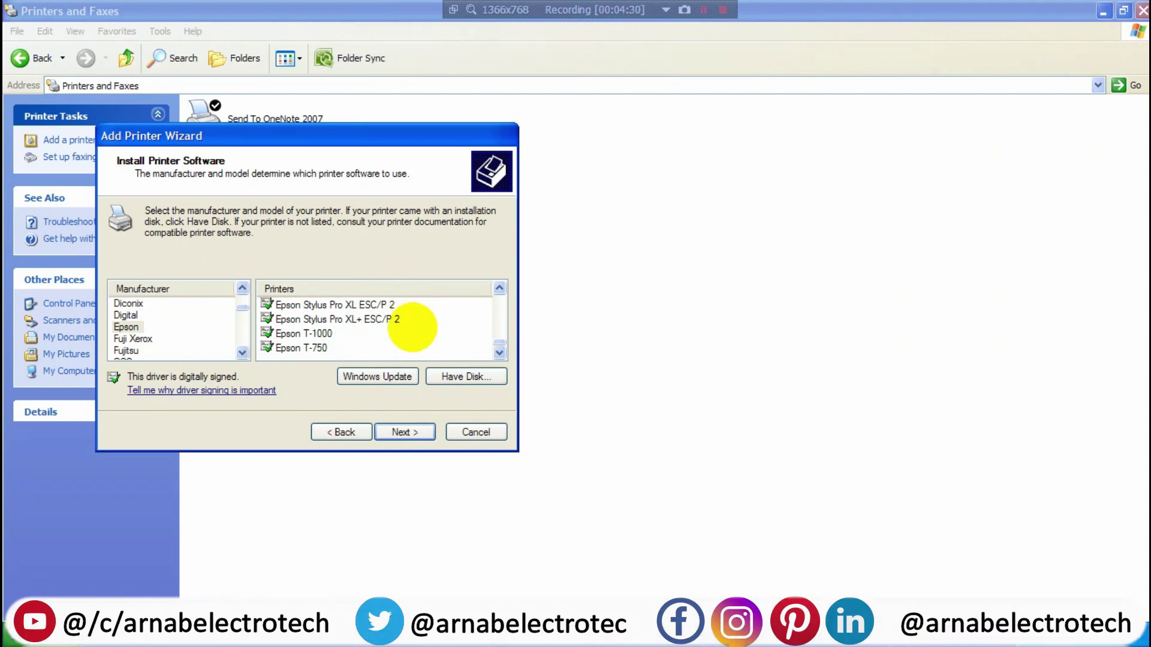
{"action": "scroll", "coordinate": [413, 327], "scroll_direction": "up", "scroll_amount": 20}
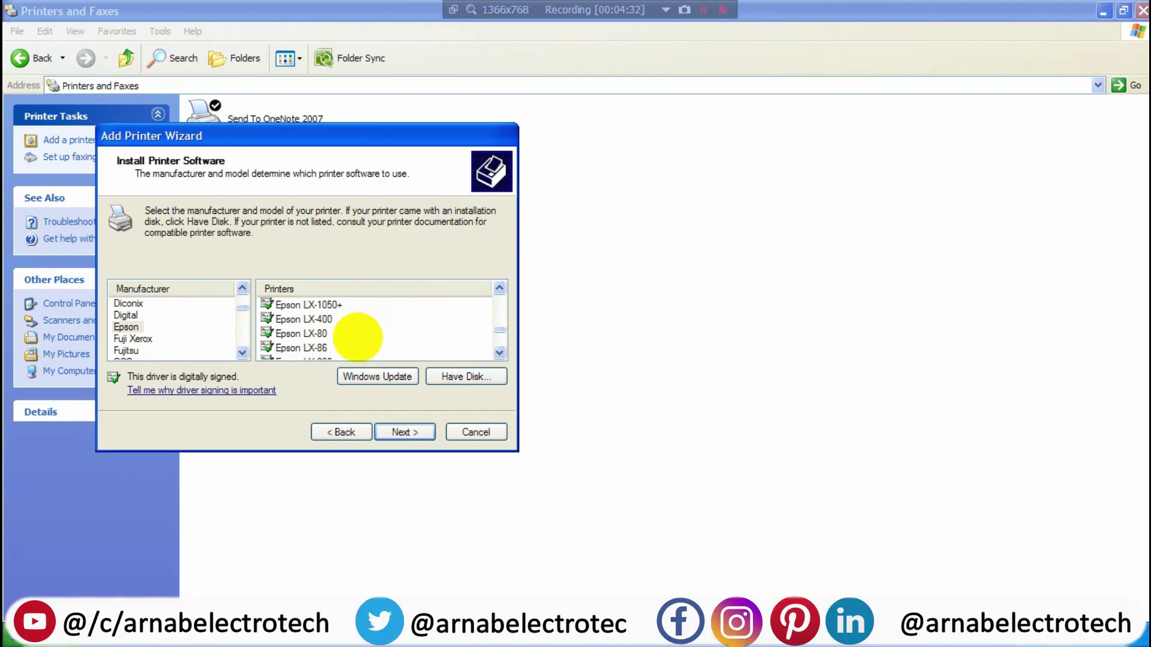
{"action": "scroll", "coordinate": [357, 337], "scroll_direction": "up", "scroll_amount": 10}
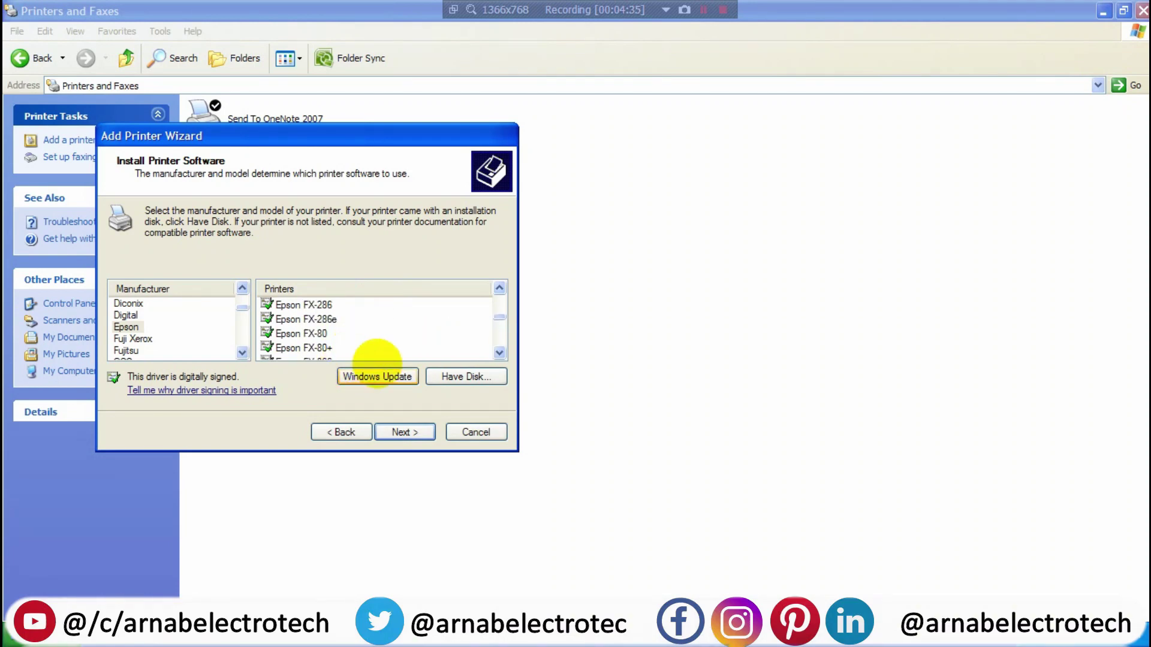
{"action": "left_click", "coordinate": [477, 377]}
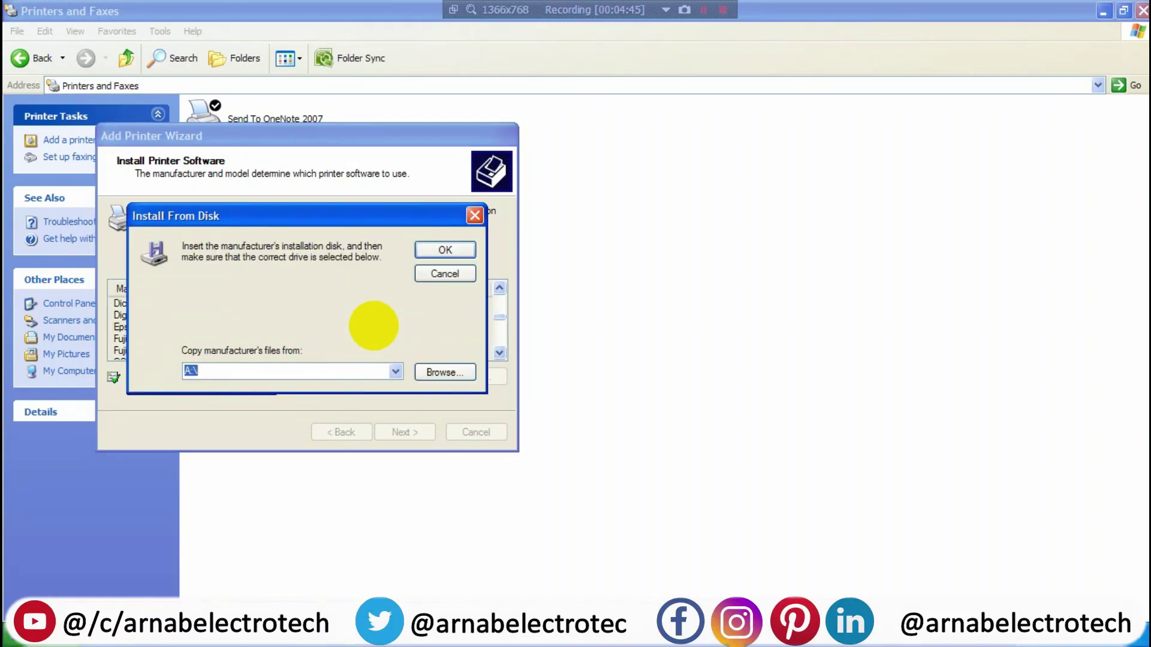
- Browse to Local Disk (E:)\Software\Epson and show the files as large tiles
{"action": "left_click", "coordinate": [437, 373]}
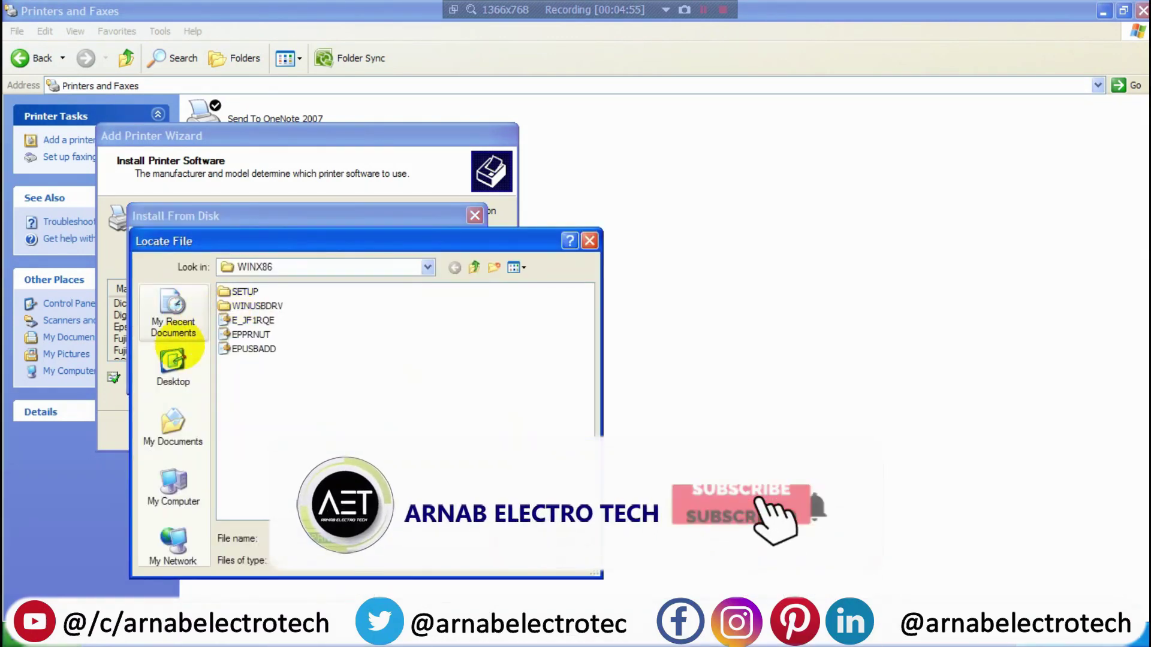
{"action": "left_click", "coordinate": [174, 486]}
{"action": "double_click", "coordinate": [264, 334]}
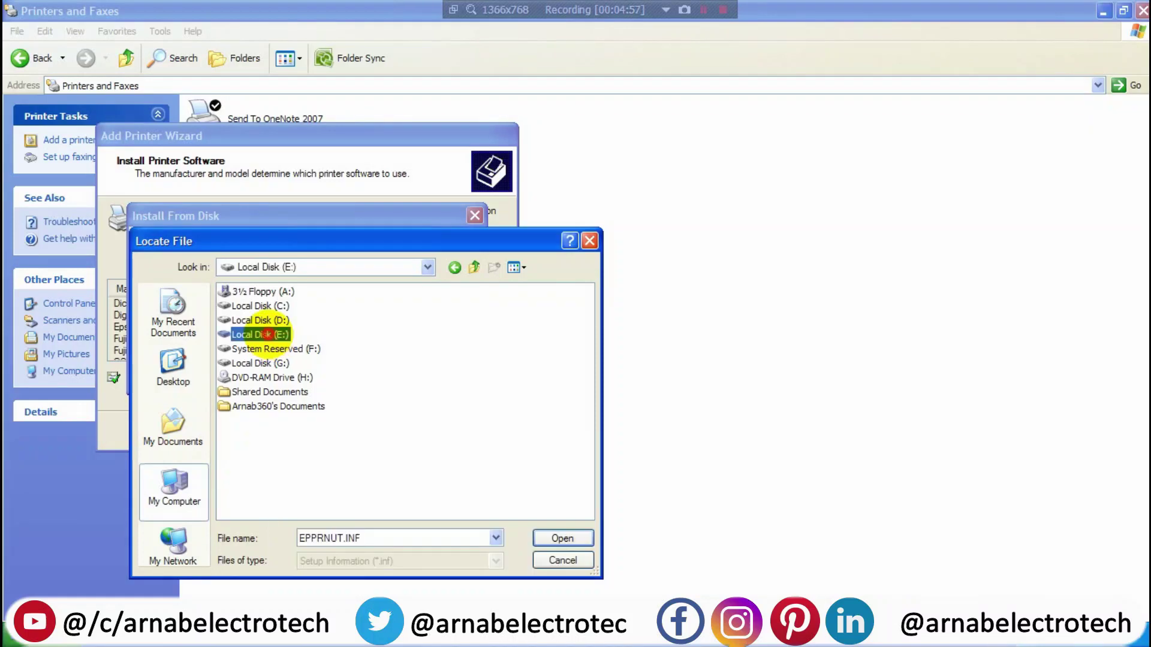
{"action": "double_click", "coordinate": [247, 335]}
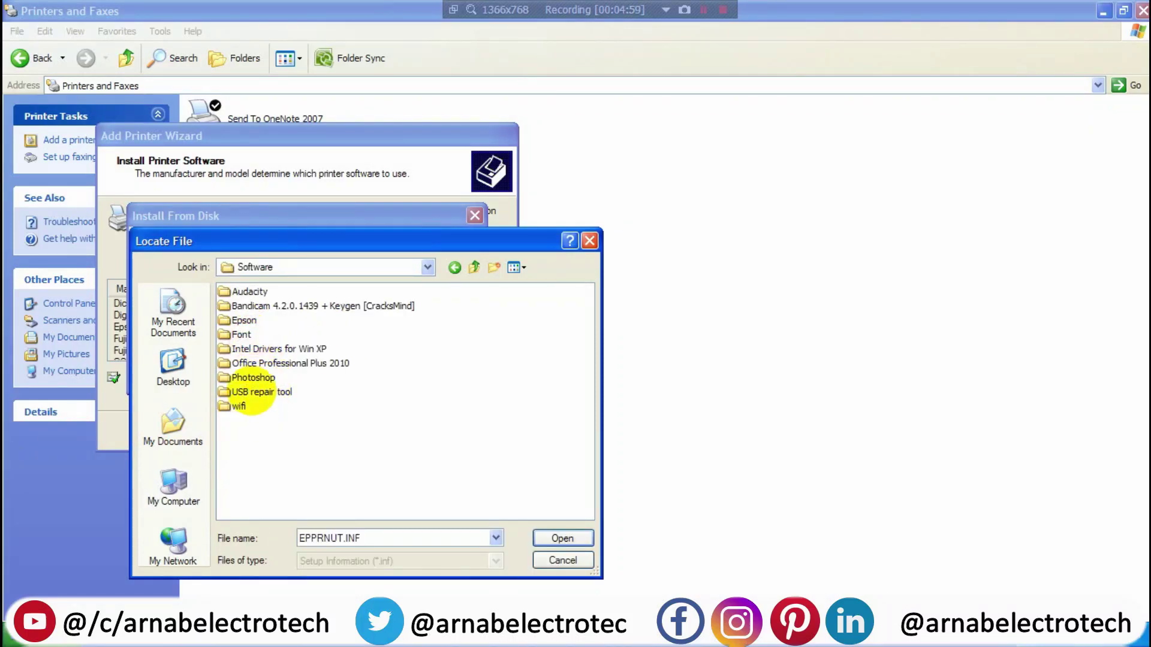
{"action": "double_click", "coordinate": [244, 320]}
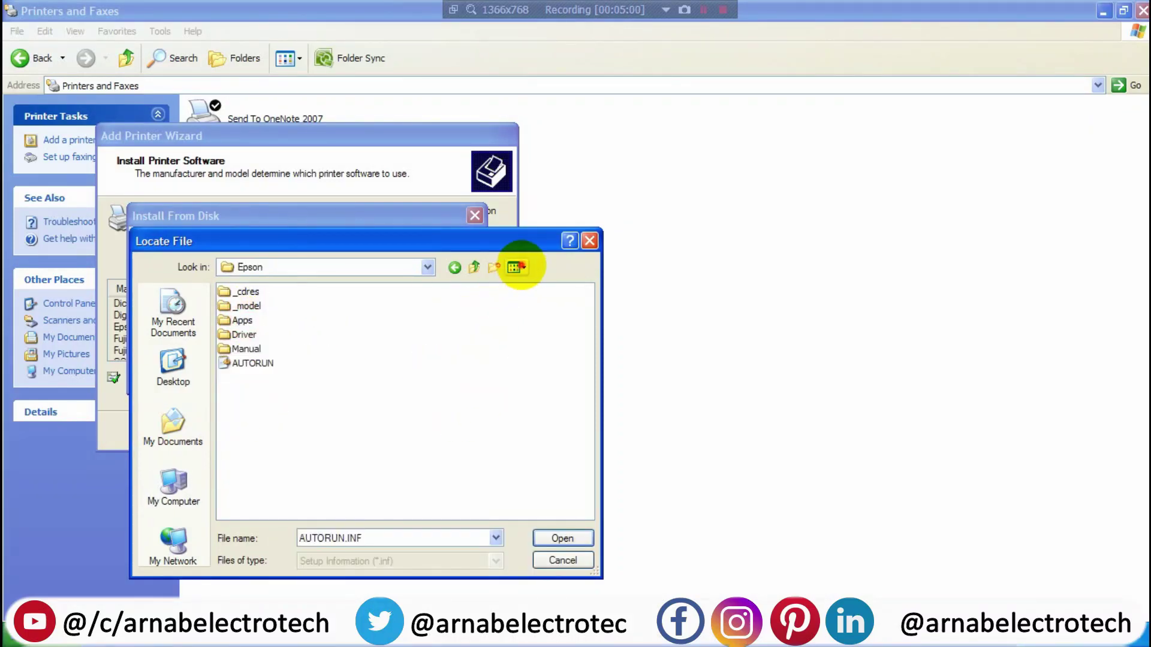
{"action": "left_click", "coordinate": [516, 267]}
{"action": "left_click", "coordinate": [520, 298]}
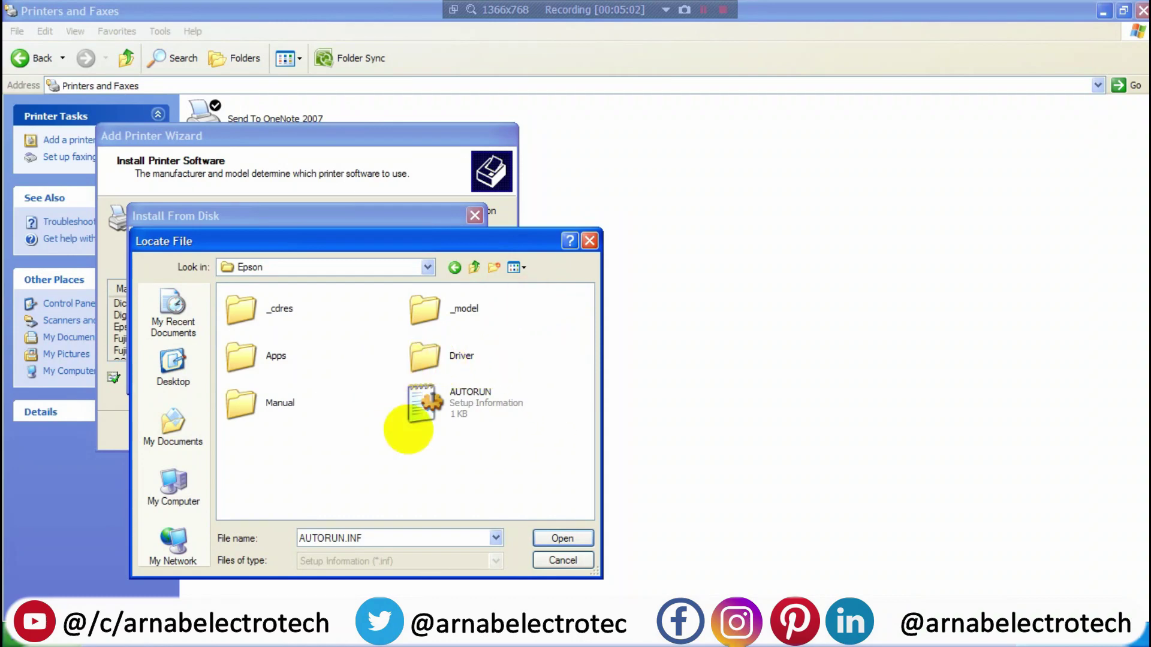
- Select EPPRNUT from Driver\Printer\Driver\WINX86 as the driver source
{"action": "double_click", "coordinate": [424, 356]}
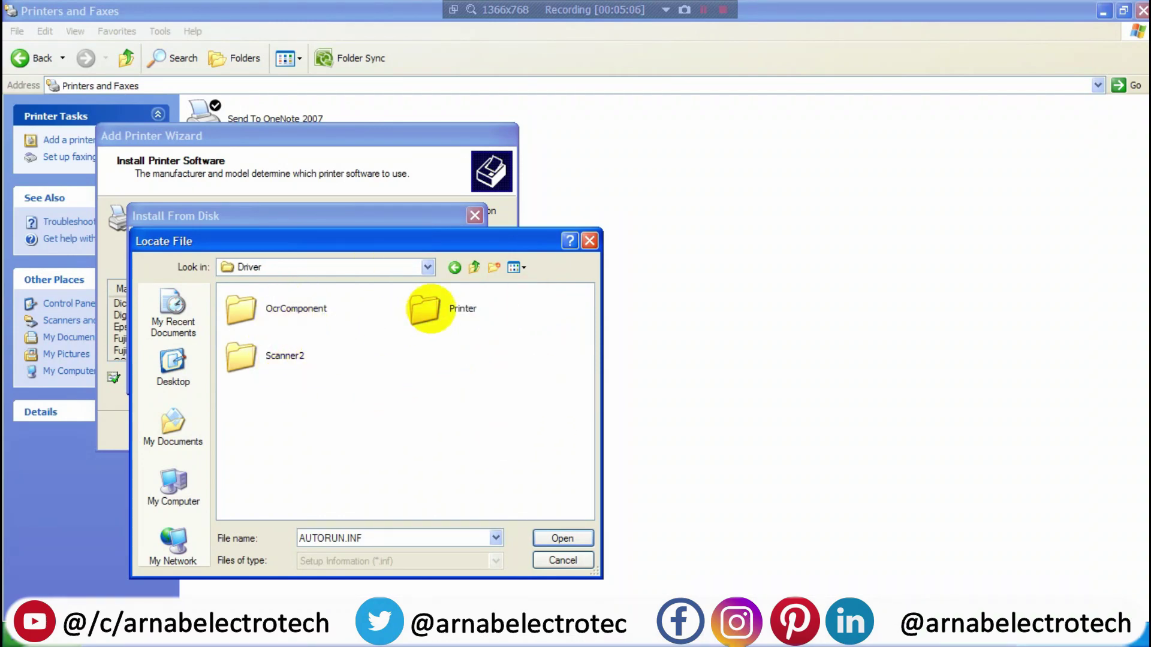
{"action": "double_click", "coordinate": [424, 309]}
{"action": "double_click", "coordinate": [275, 309]}
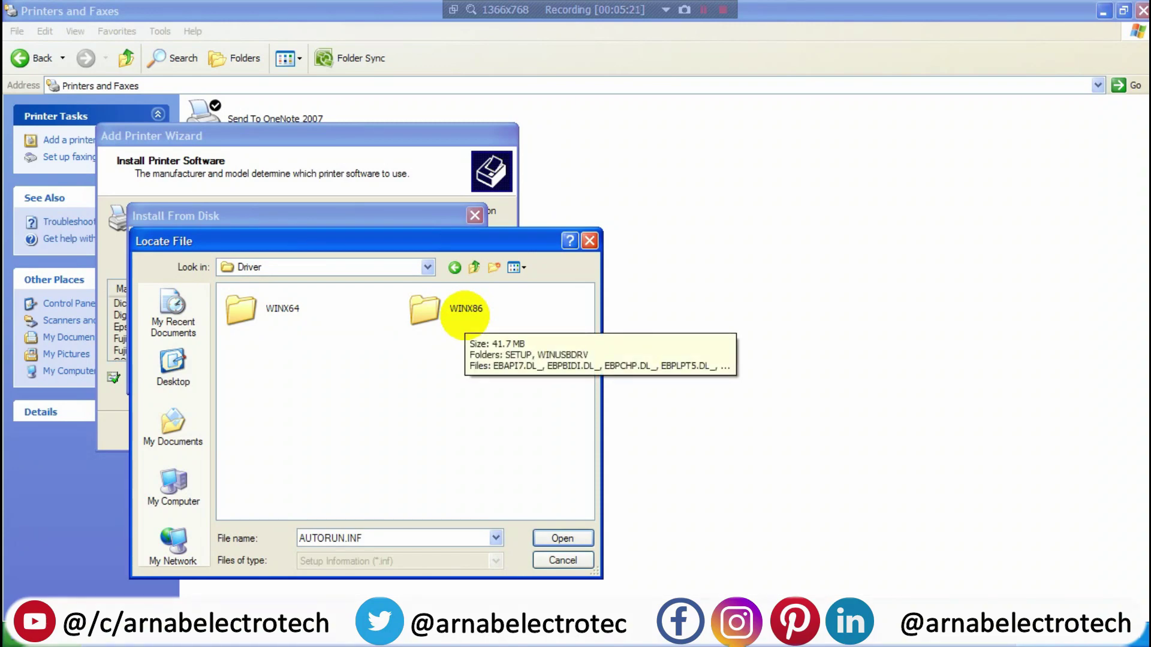
{"action": "double_click", "coordinate": [464, 308]}
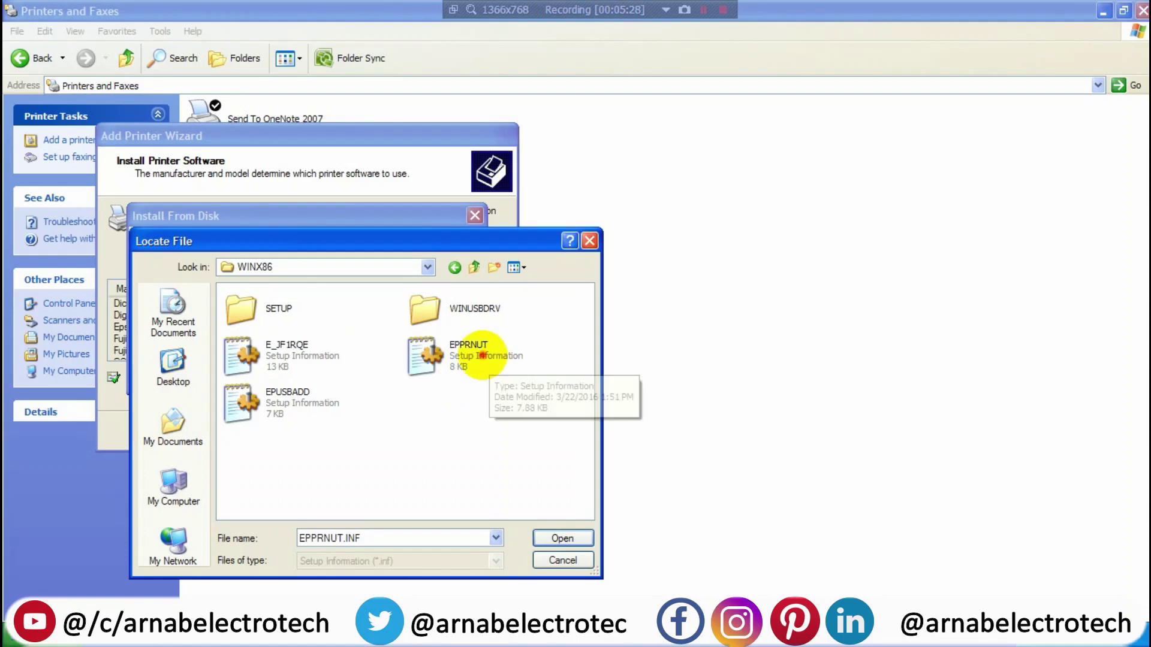
{"action": "left_click", "coordinate": [465, 358]}
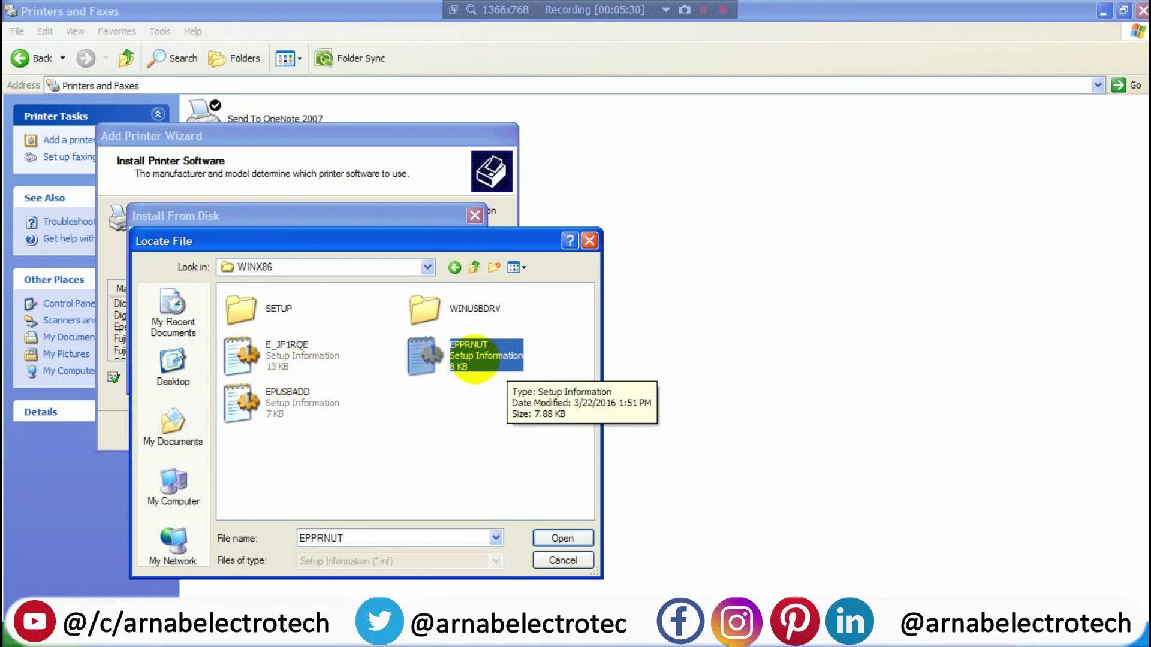
{"action": "left_click", "coordinate": [562, 538]}
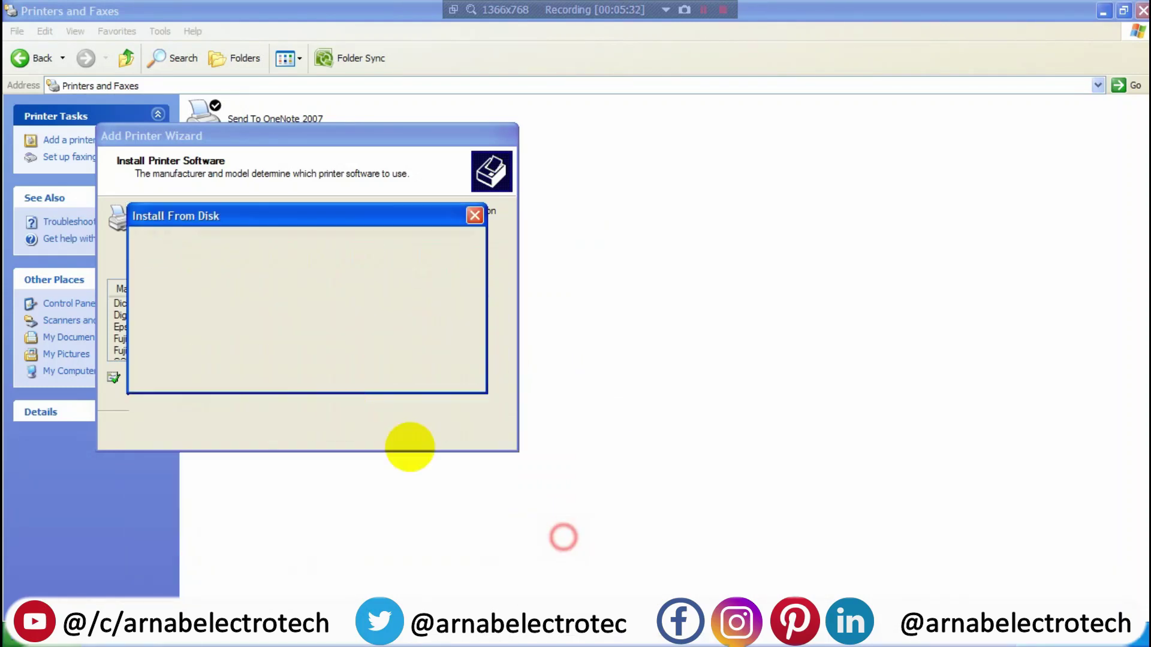
- Install the EPSON L380 Series driver as the default printer, skipping the test page
{"action": "left_click", "coordinate": [445, 249]}
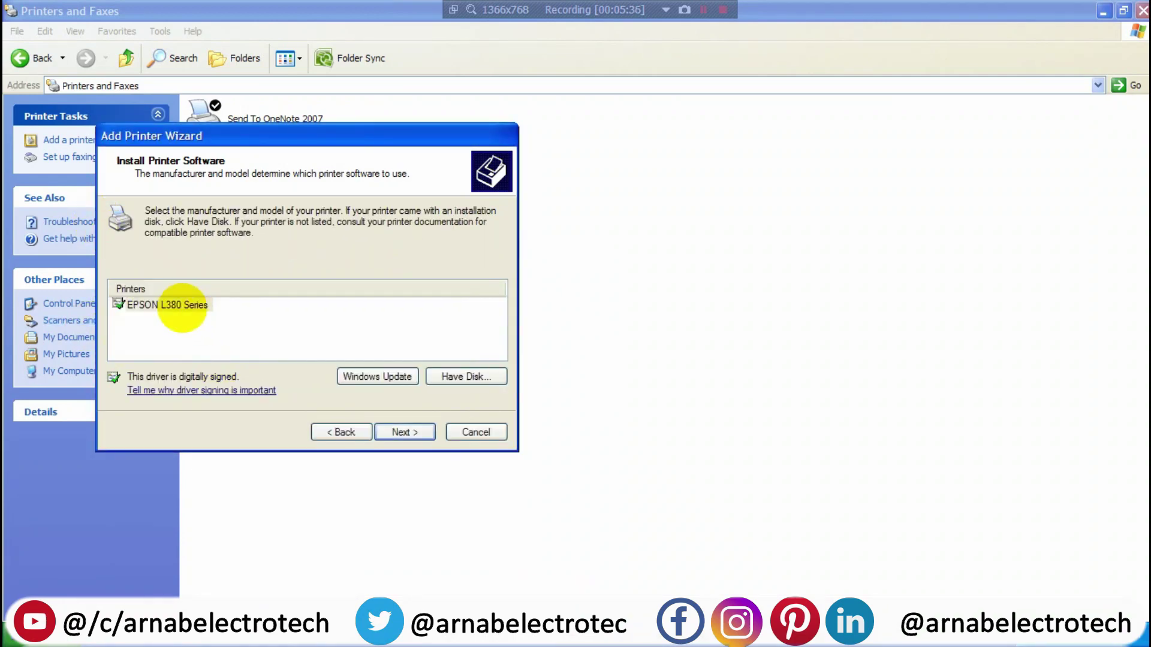
{"action": "left_click", "coordinate": [172, 307]}
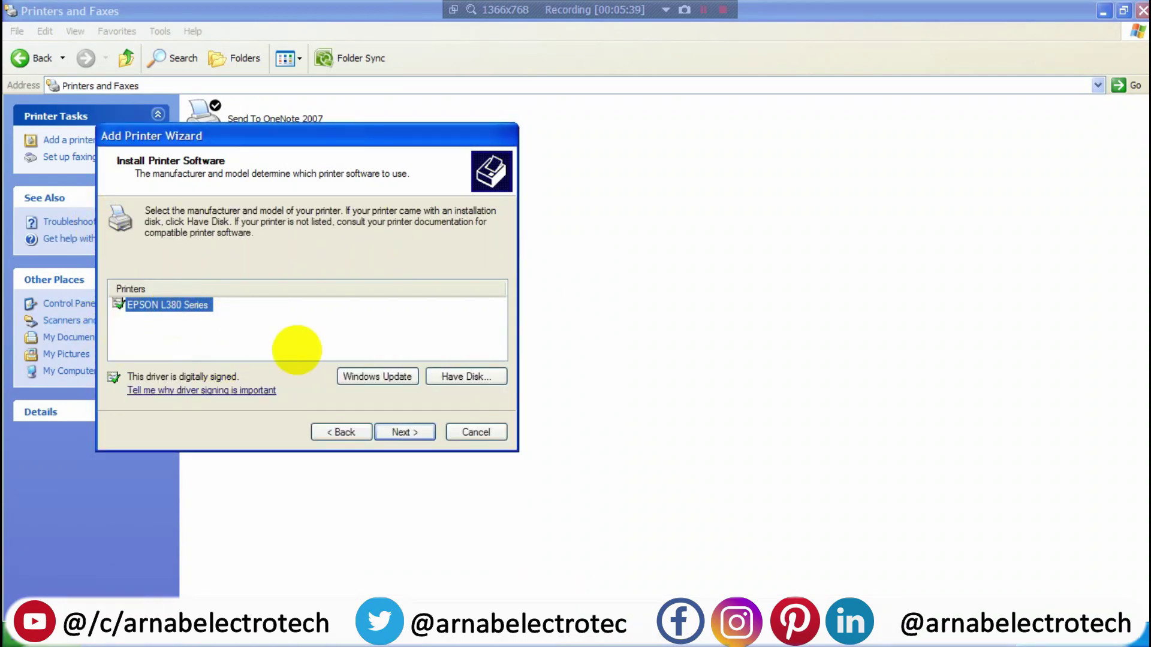
{"action": "left_click", "coordinate": [399, 431]}
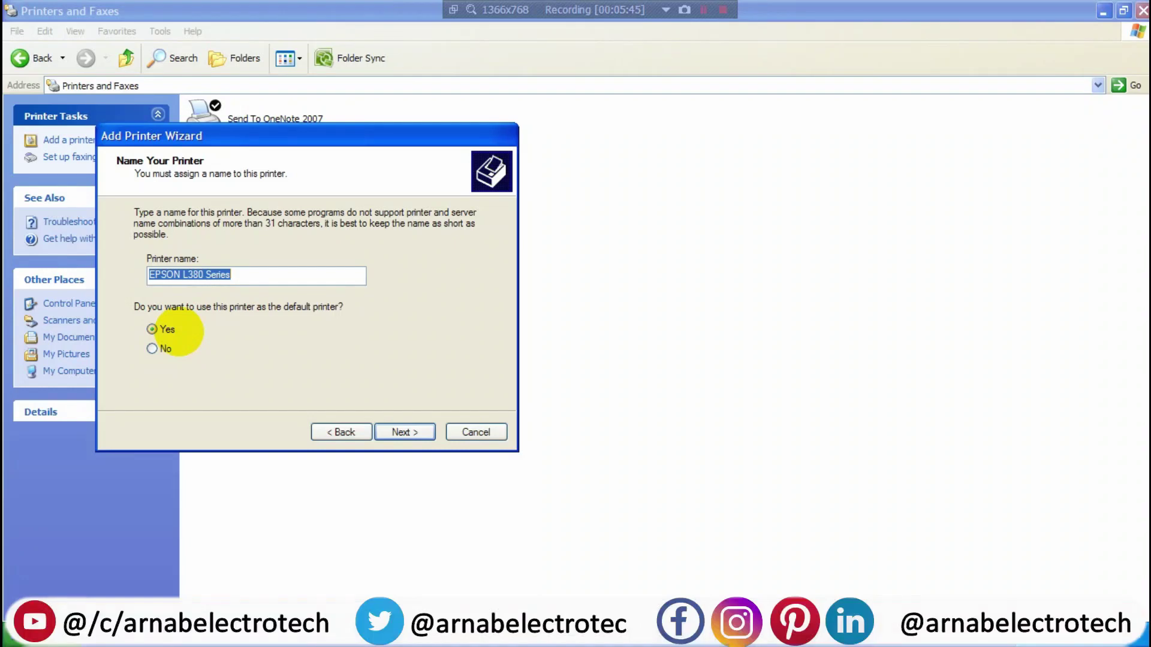
{"action": "left_click", "coordinate": [412, 432]}
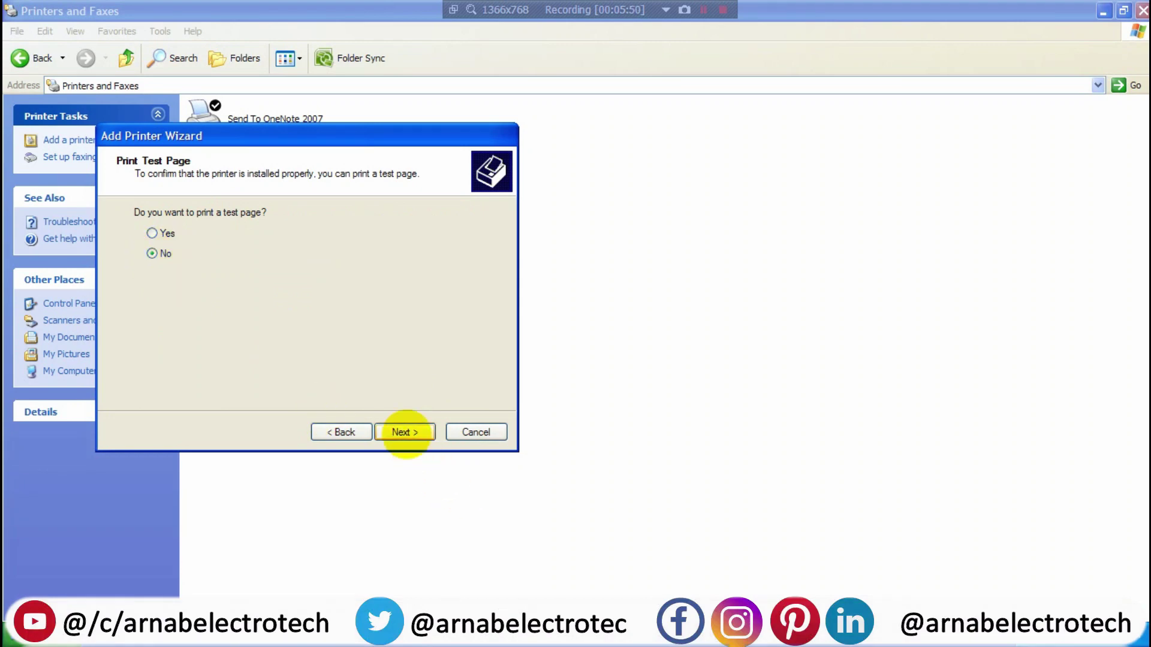
{"action": "left_click", "coordinate": [405, 433]}
{"action": "left_click", "coordinate": [397, 432]}
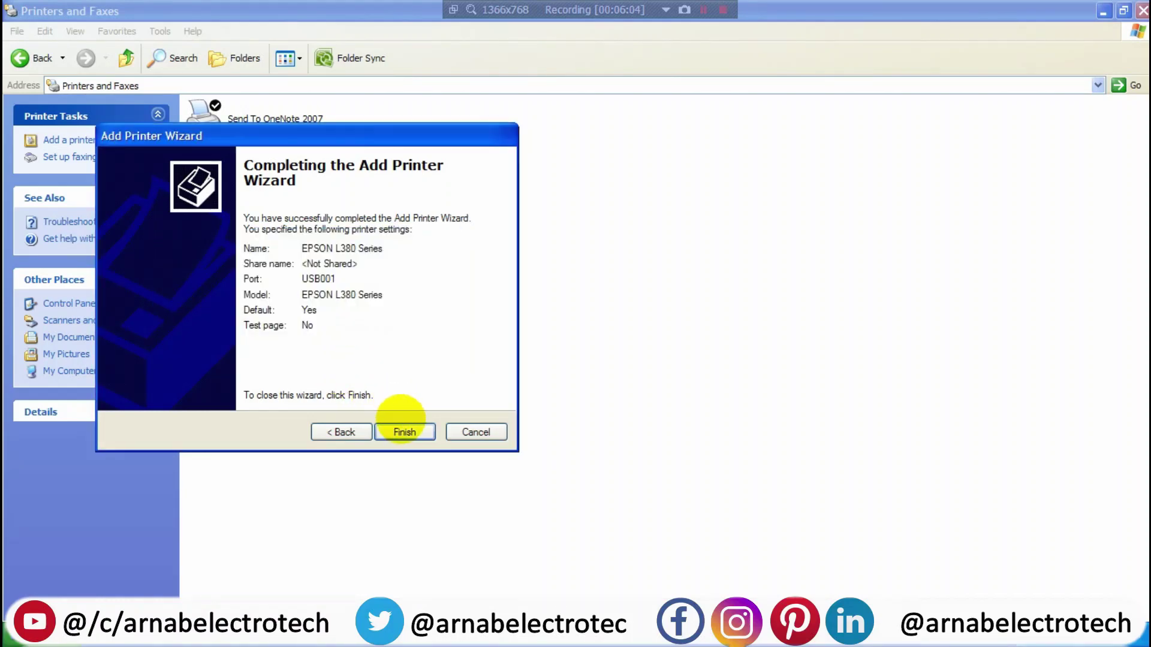
- Finish the wizard so EPSON L380 Series is listed as the default printer
{"action": "left_click", "coordinate": [403, 431]}
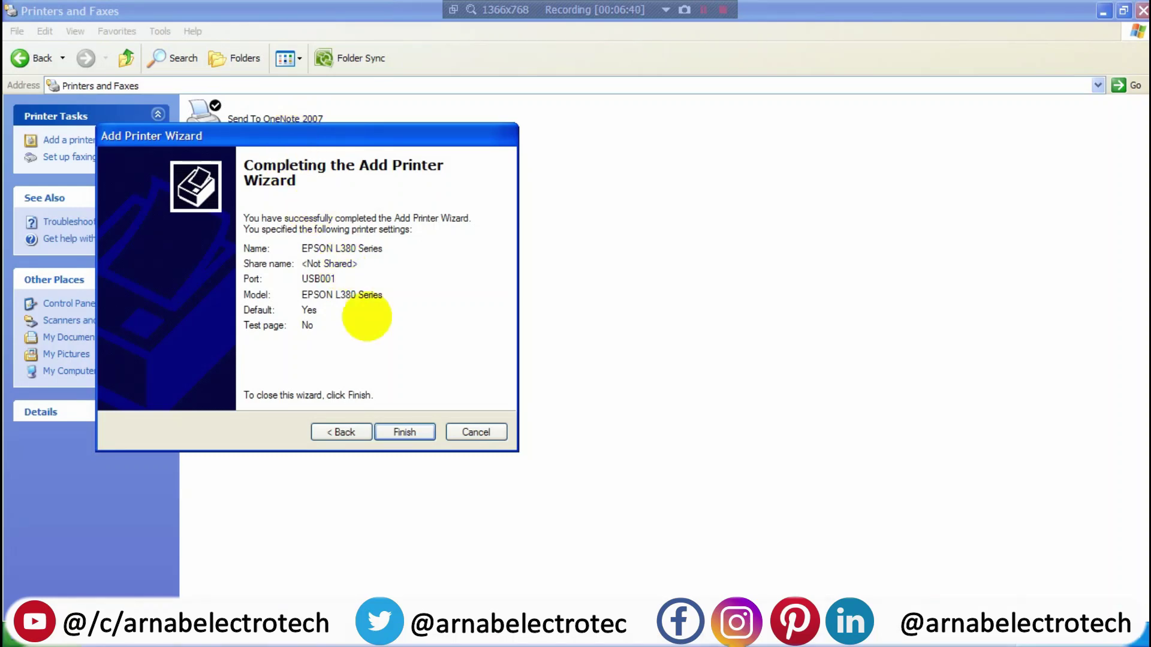
{"action": "left_click", "coordinate": [408, 431]}
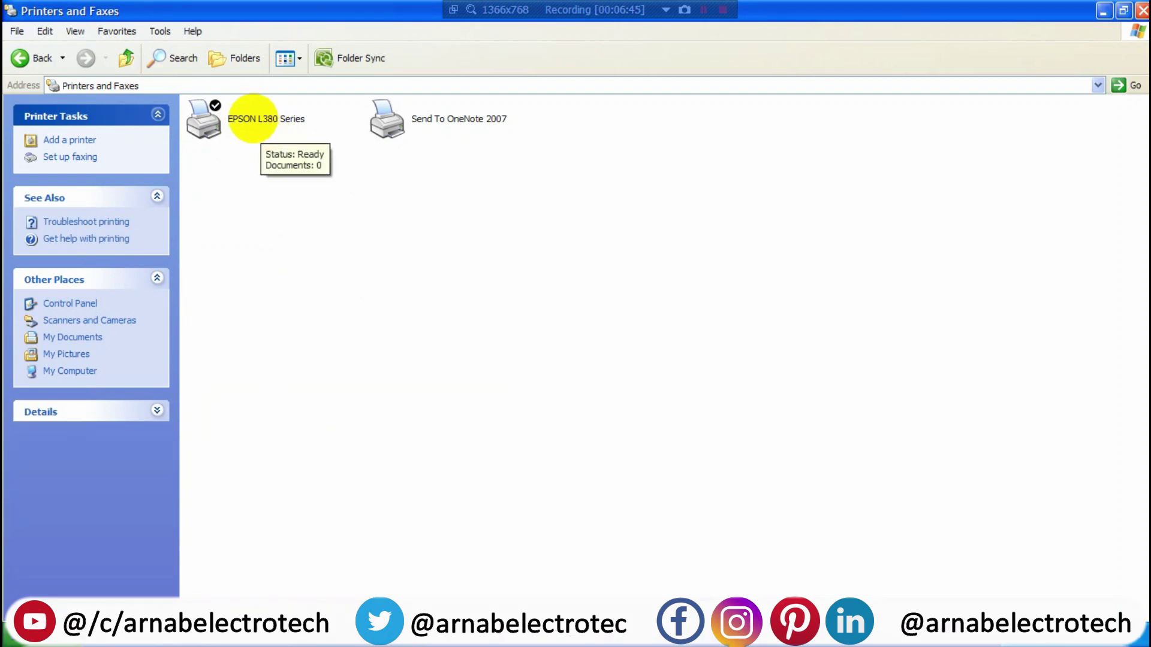
- Set EPSON L380 Series printing preferences to A4 document size and Grayscale
{"action": "left_click", "coordinate": [203, 118]}
{"action": "right_click", "coordinate": [245, 115]}
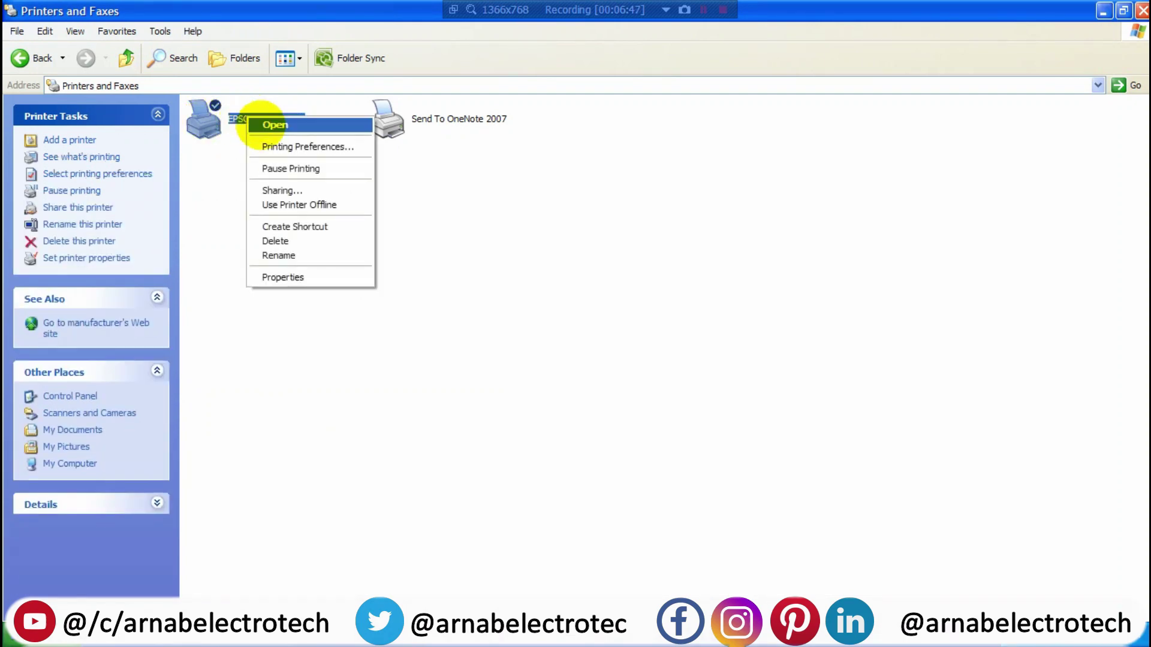
{"action": "left_click", "coordinate": [276, 147]}
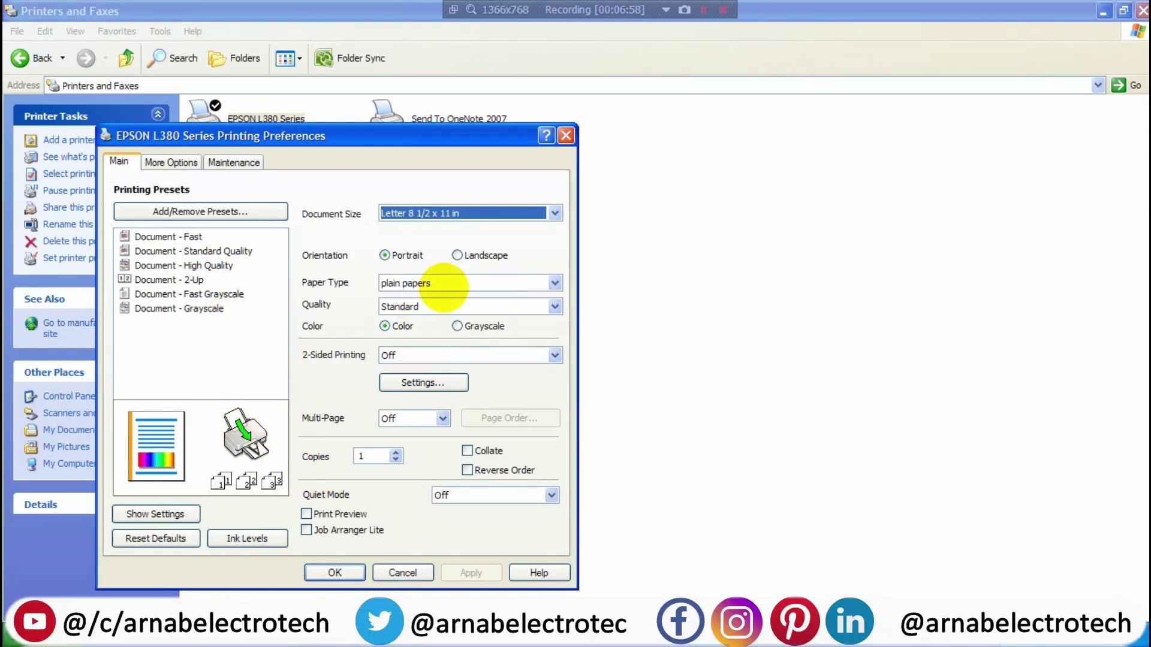
{"action": "left_click", "coordinate": [438, 214]}
{"action": "scroll", "coordinate": [429, 228], "scroll_direction": "up", "scroll_amount": 3}
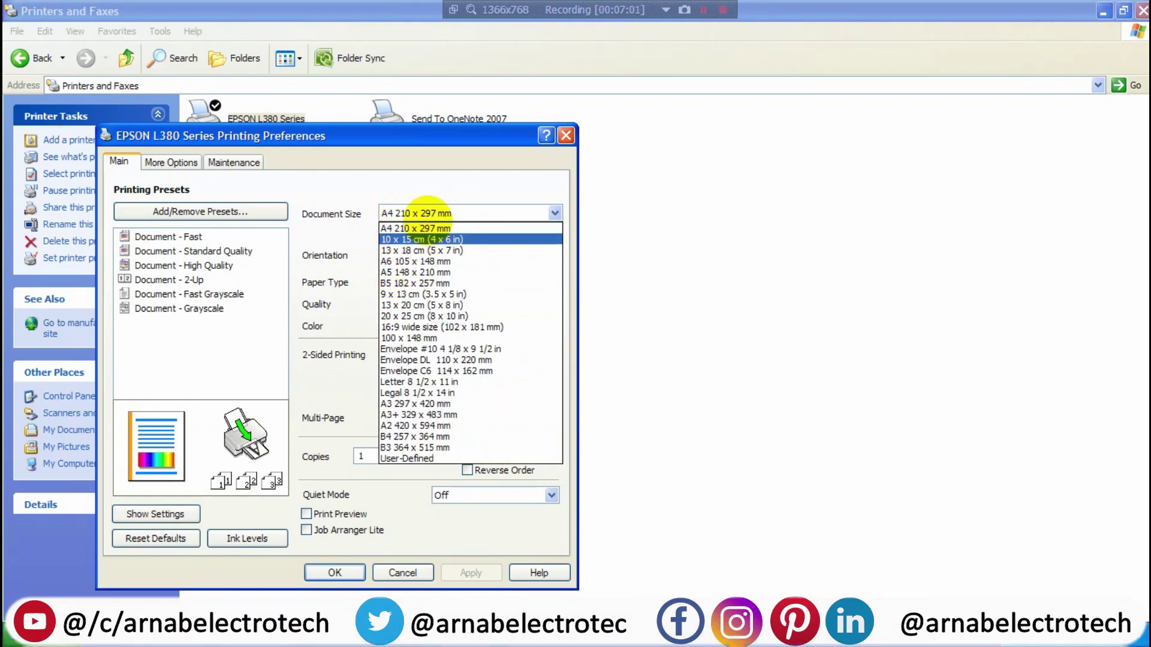
{"action": "left_click", "coordinate": [420, 228]}
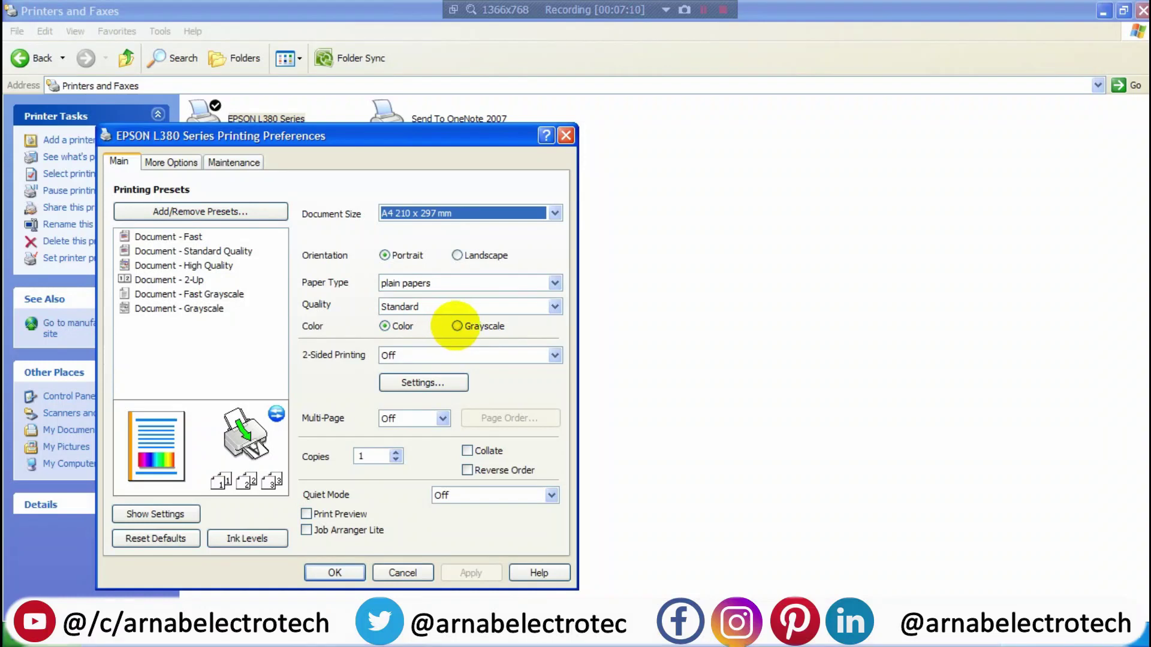
{"action": "left_click", "coordinate": [456, 326]}
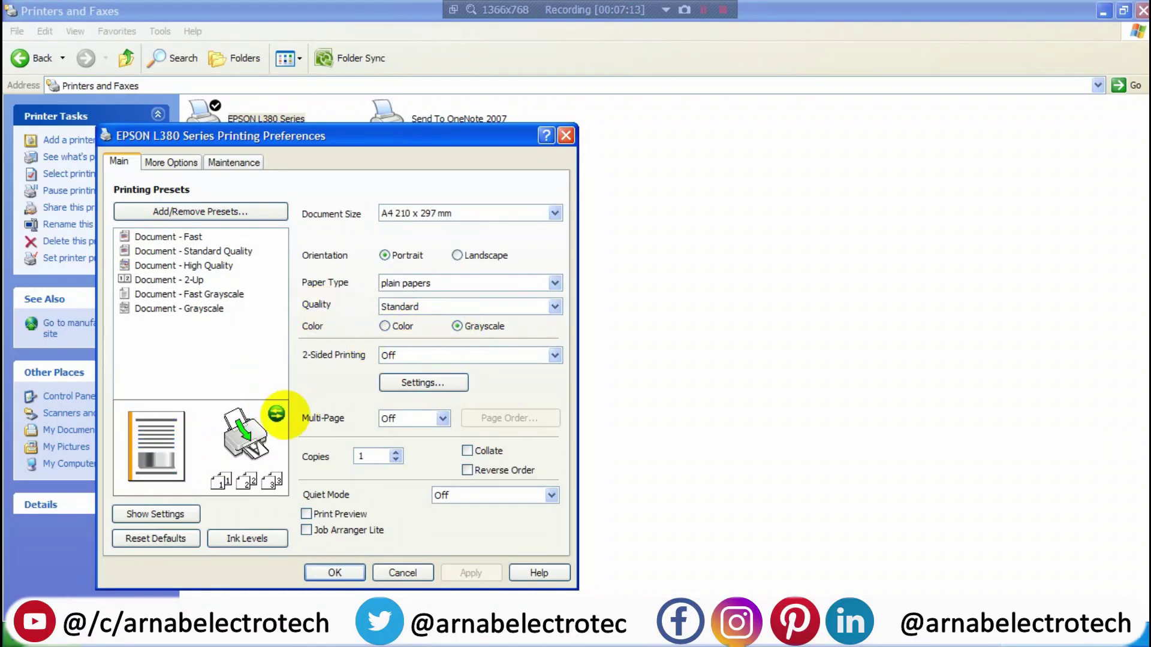
{"action": "mouse_move", "coordinate": [276, 414]}
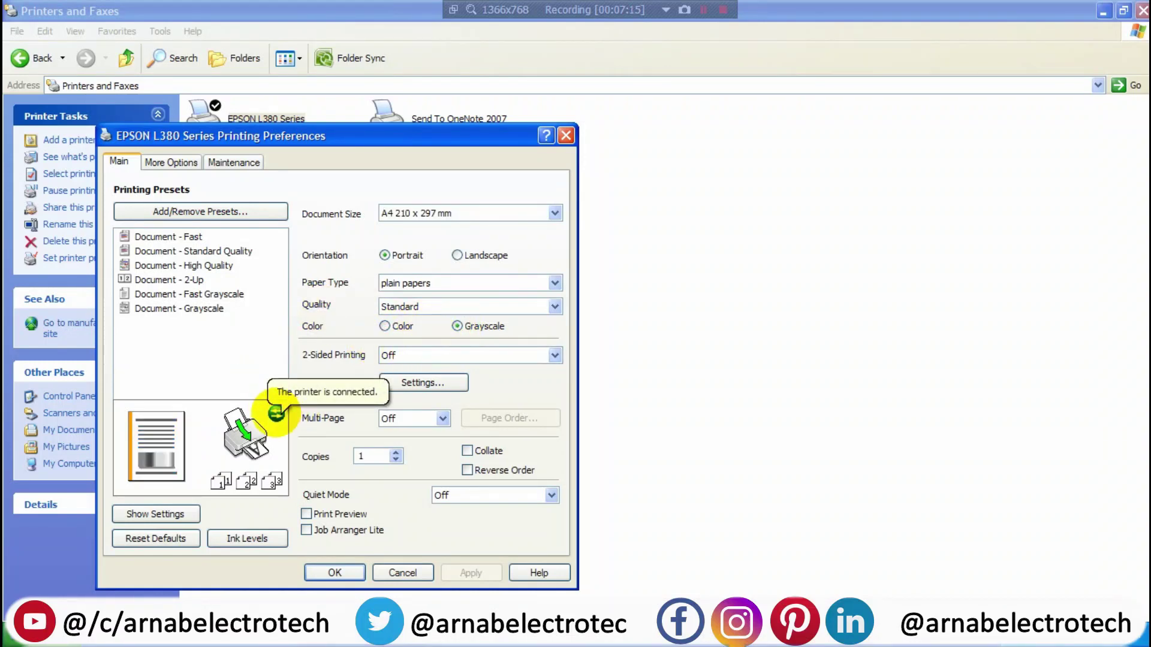
- Save the printing preferences and close Printers and Faxes
{"action": "left_click", "coordinate": [334, 573]}
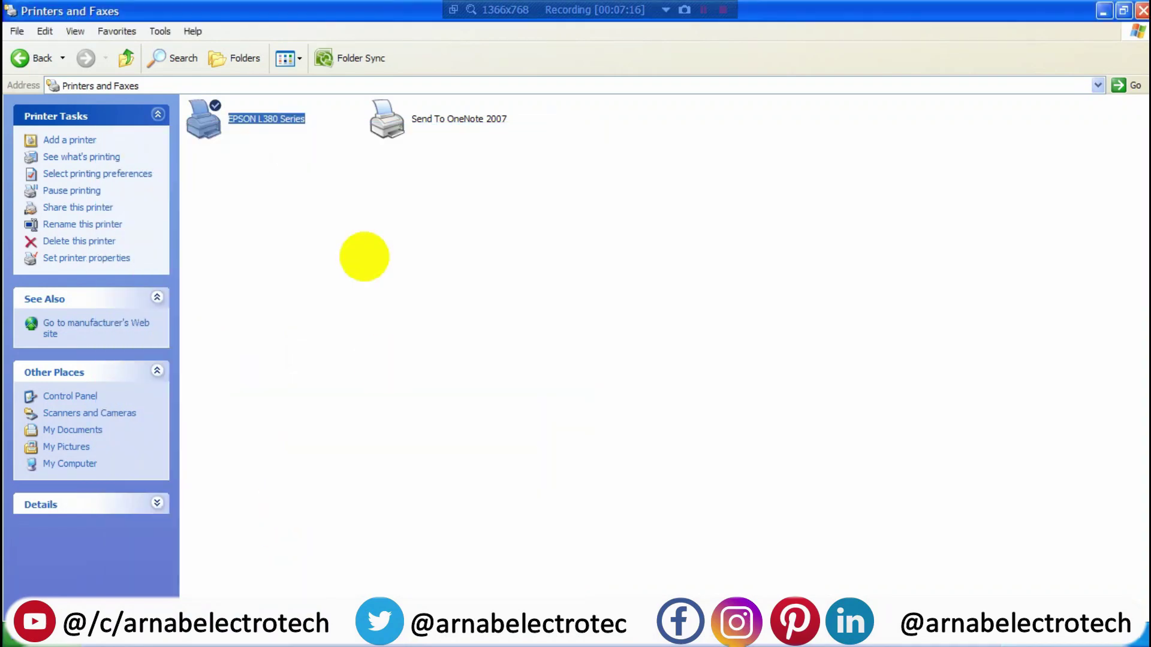
{"action": "mouse_move", "coordinate": [276, 131]}
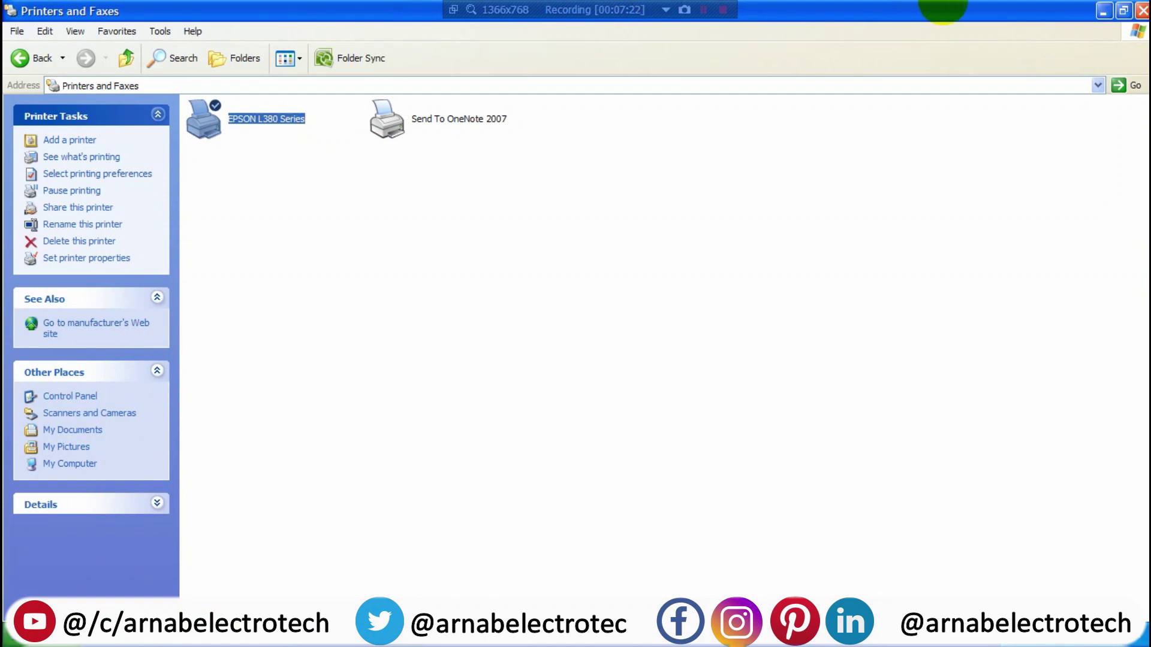
{"action": "left_click", "coordinate": [1143, 11]}
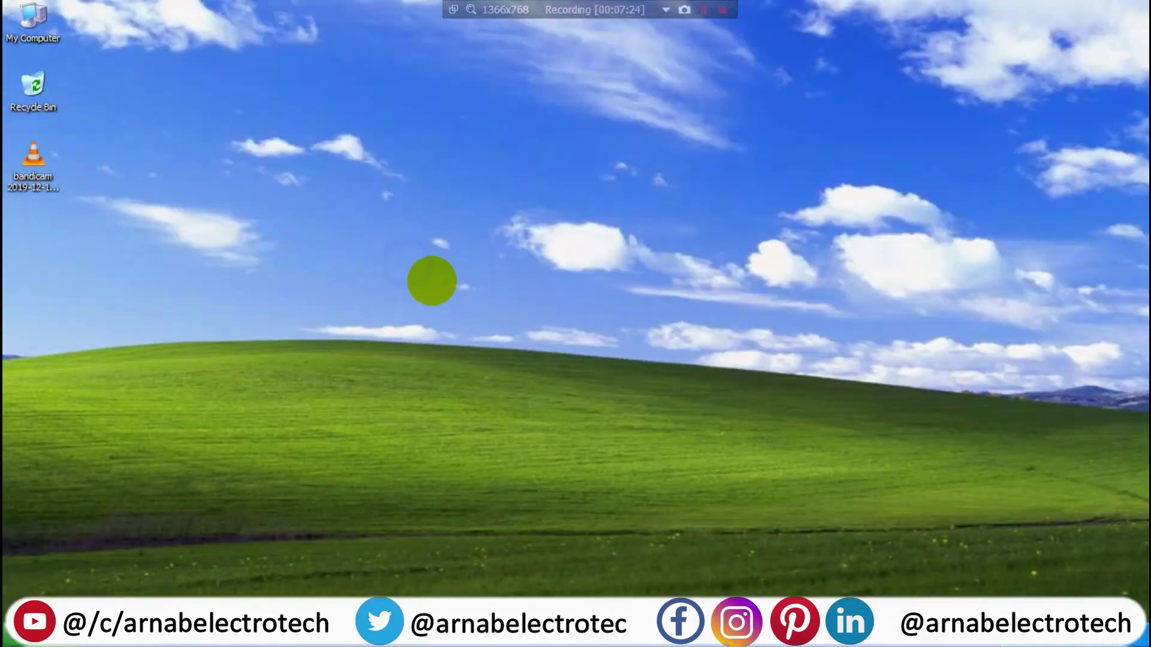
- Refresh the desktop and launch Microsoft Office Word 2007 from the Start menu
{"action": "right_click", "coordinate": [407, 257]}
{"action": "left_click", "coordinate": [427, 287]}
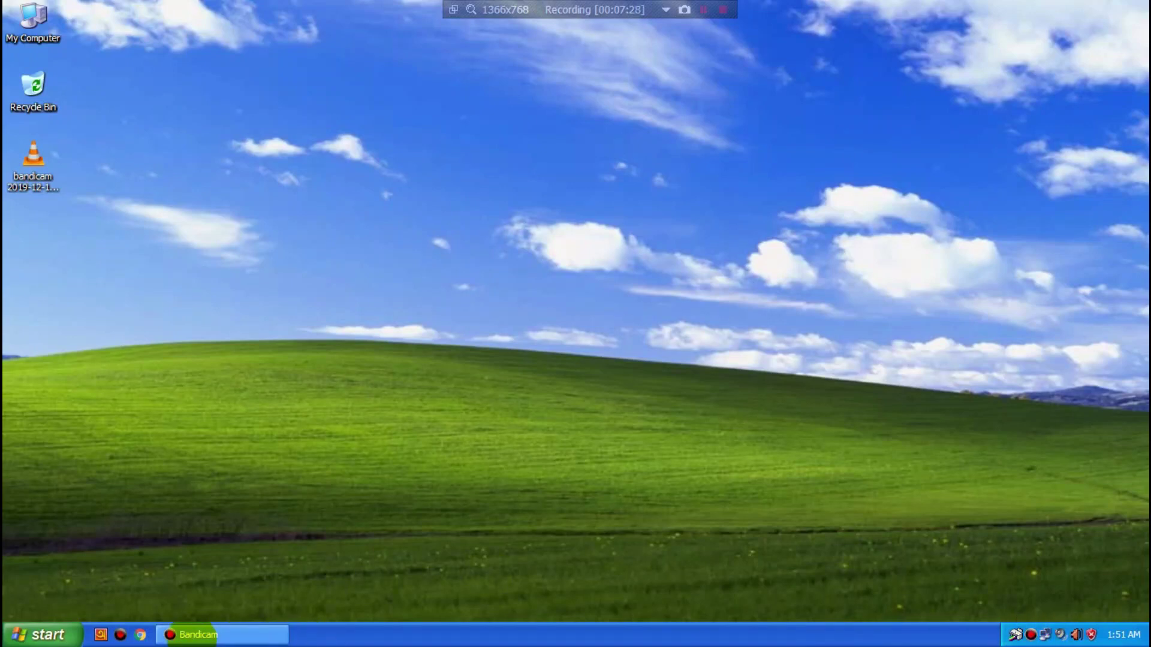
{"action": "left_click", "coordinate": [42, 634]}
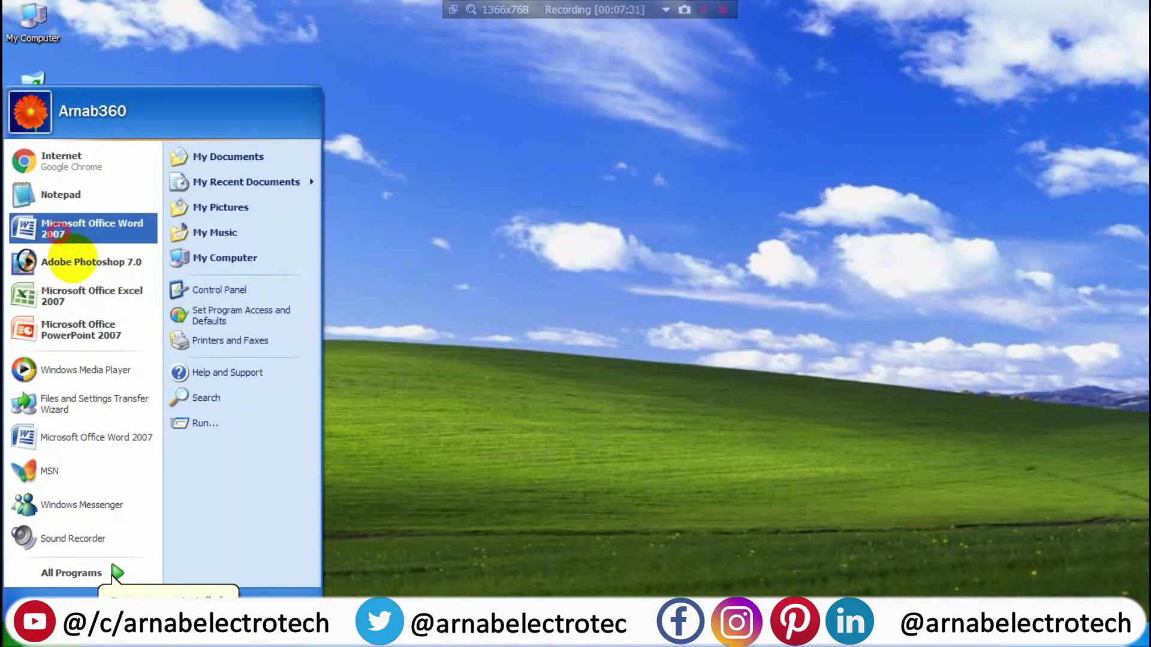
{"action": "left_click", "coordinate": [72, 228]}
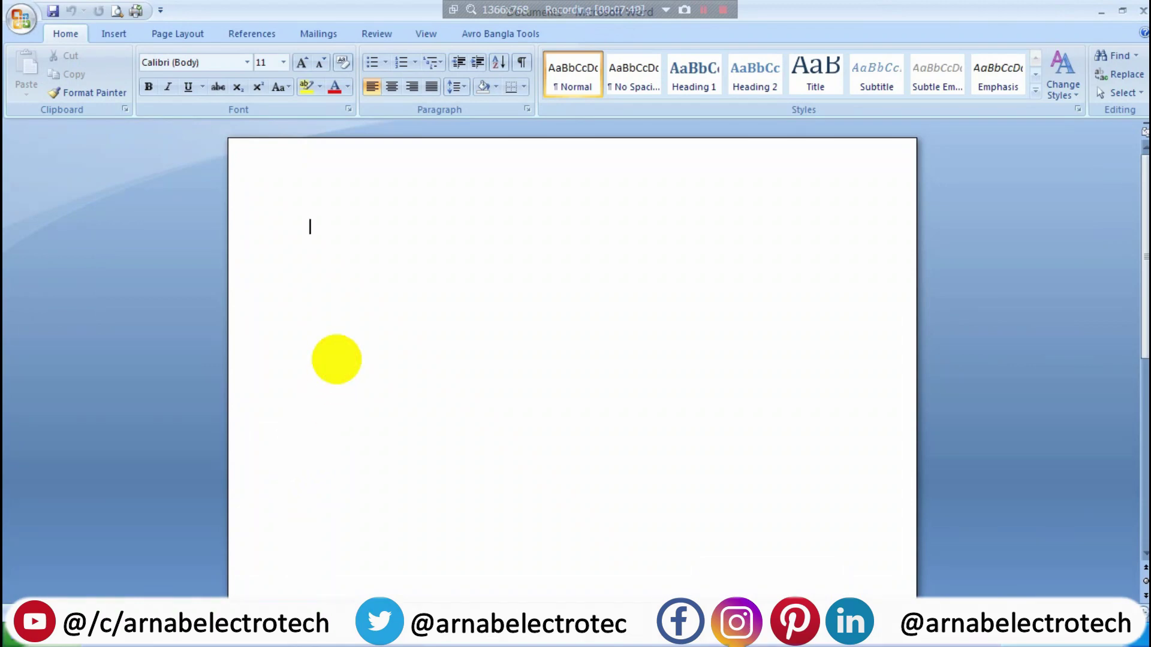
- Type a line of digits, enlarge it to 16 pt, and bring up printing for the EPSON L380 Series
{"action": "type", "text": "2206266206"}
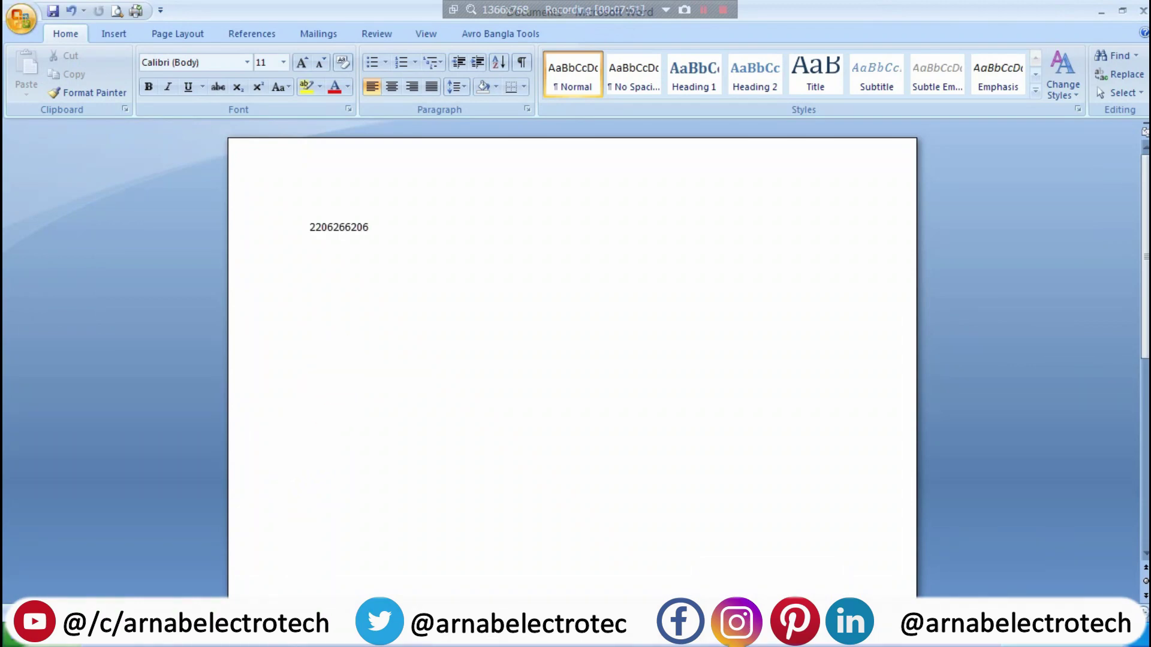
{"action": "type", "text": "0"}
{"action": "key", "text": "ctrl+a"}
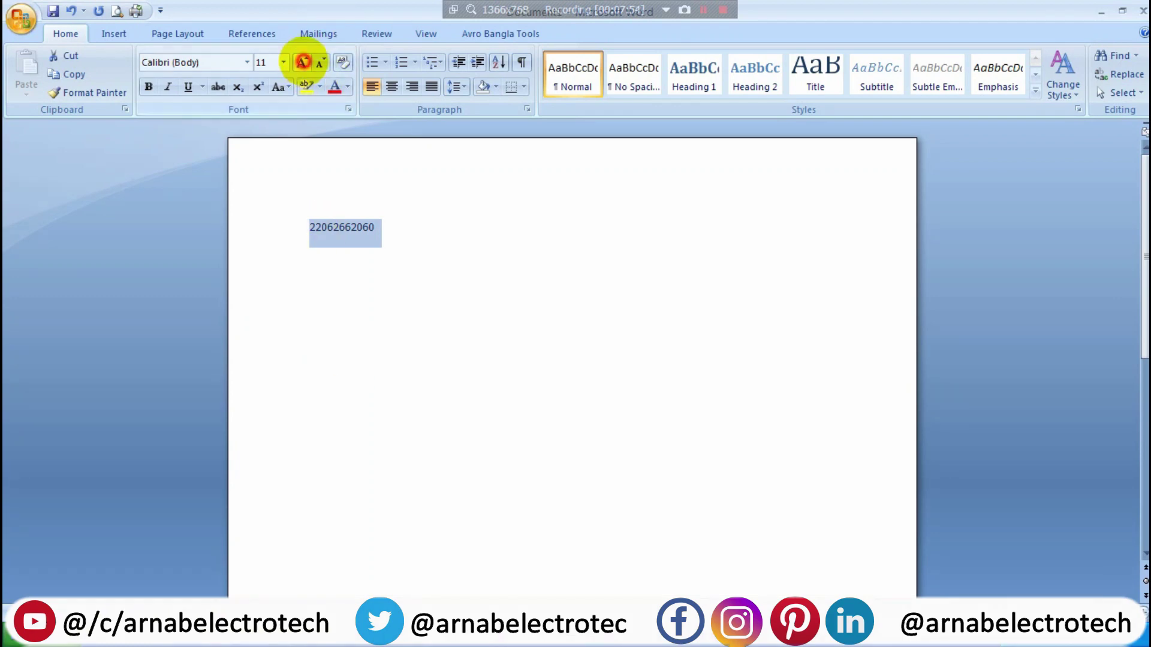
{"action": "left_click", "coordinate": [302, 62]}
{"action": "left_click", "coordinate": [302, 62]}
{"action": "left_click", "coordinate": [302, 62]}
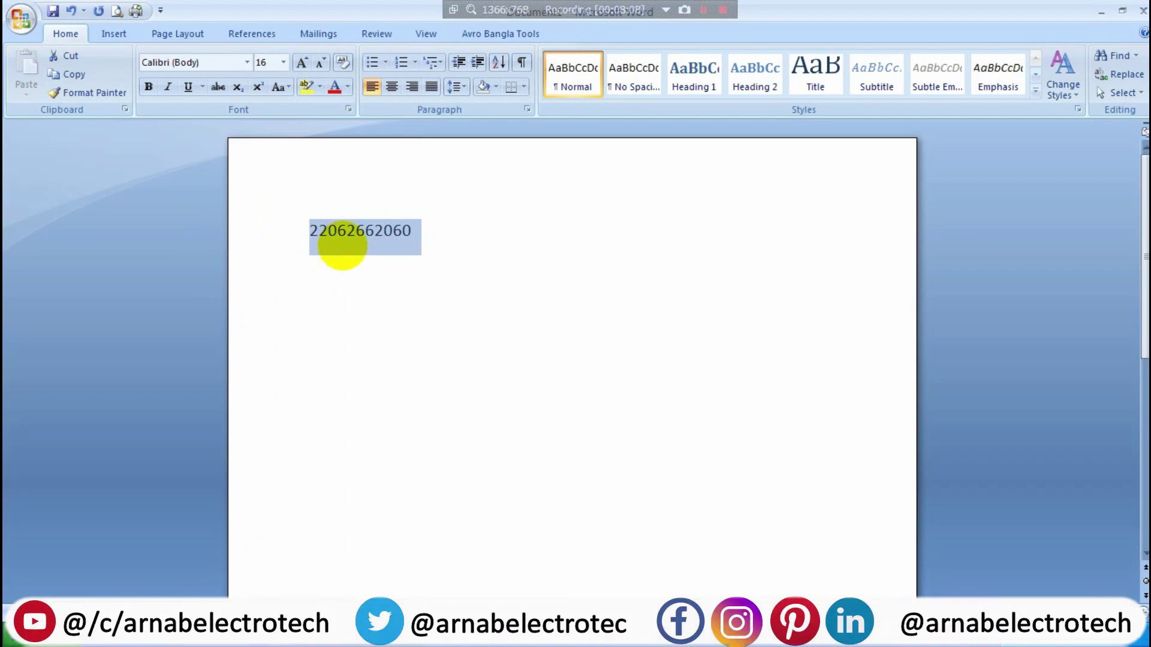
{"action": "key", "text": "ctrl+p"}
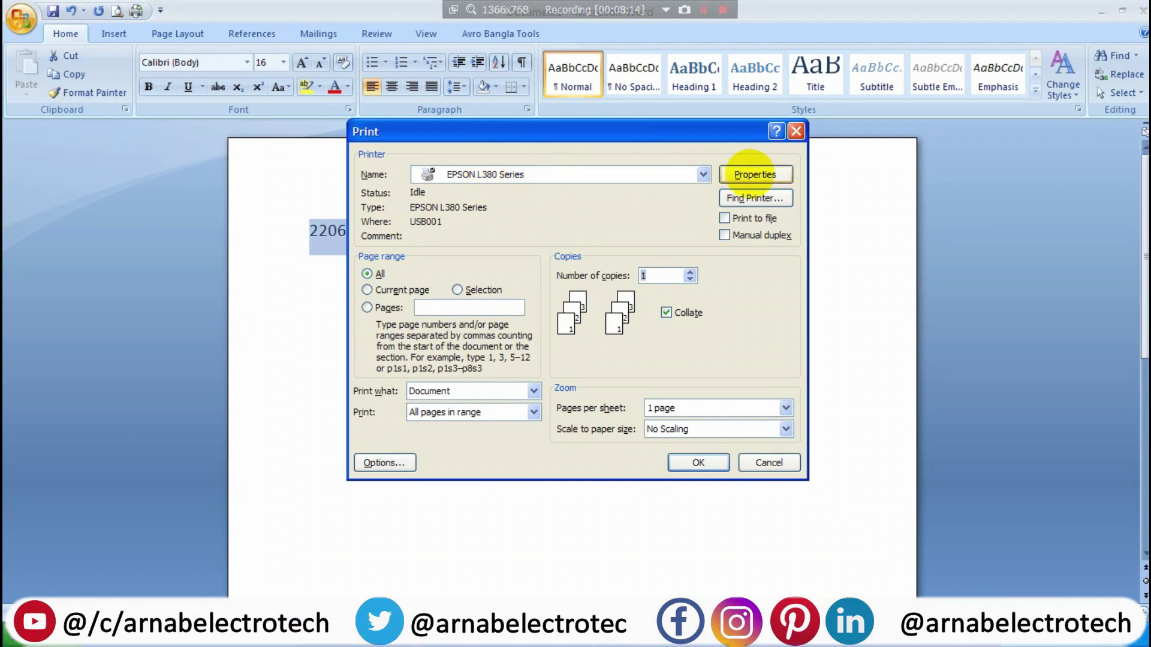
- Confirm Grayscale in the EPSON L380 Series properties and print the document on A4
{"action": "left_click", "coordinate": [754, 173]}
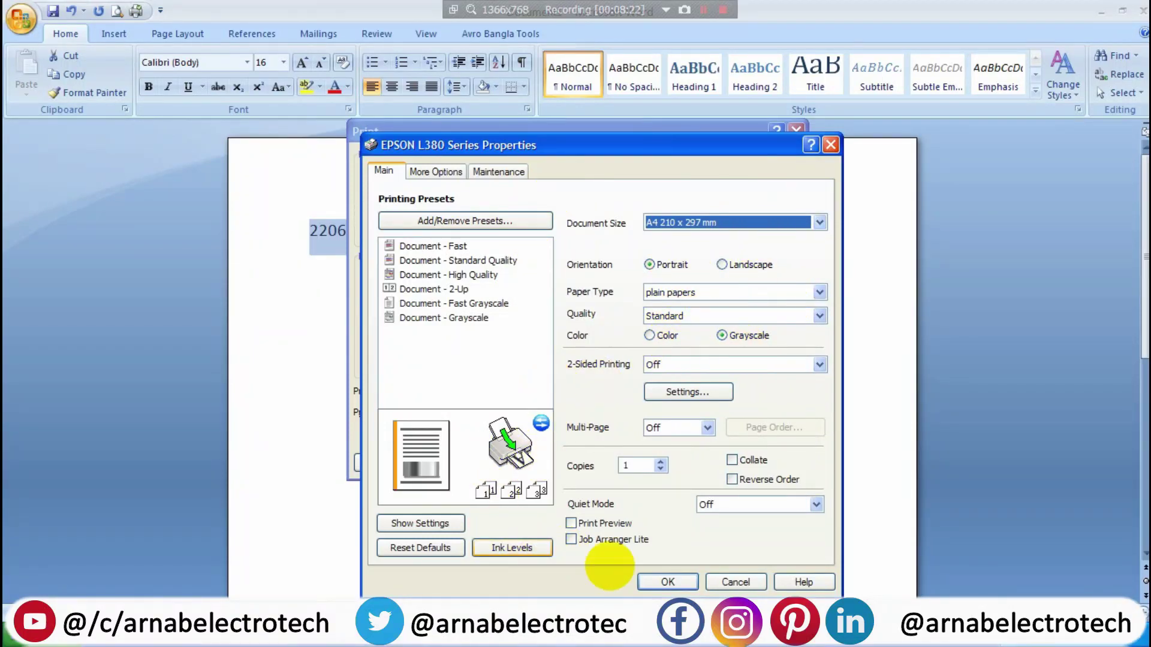
{"action": "left_click", "coordinate": [680, 581]}
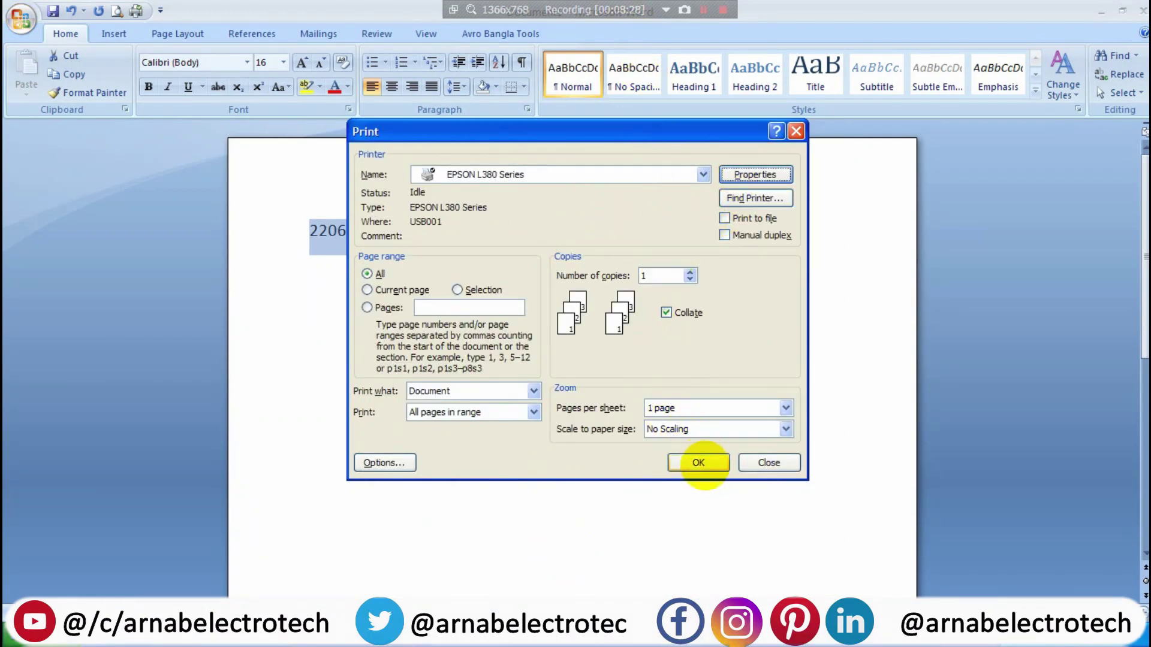
{"action": "left_click", "coordinate": [699, 462]}
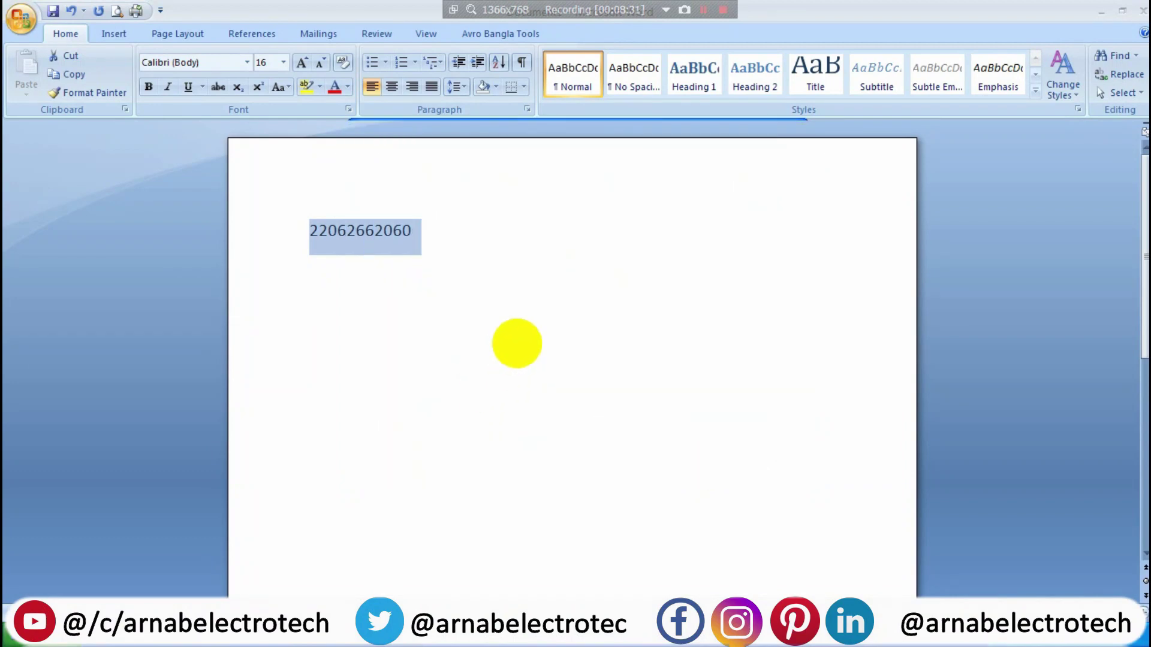